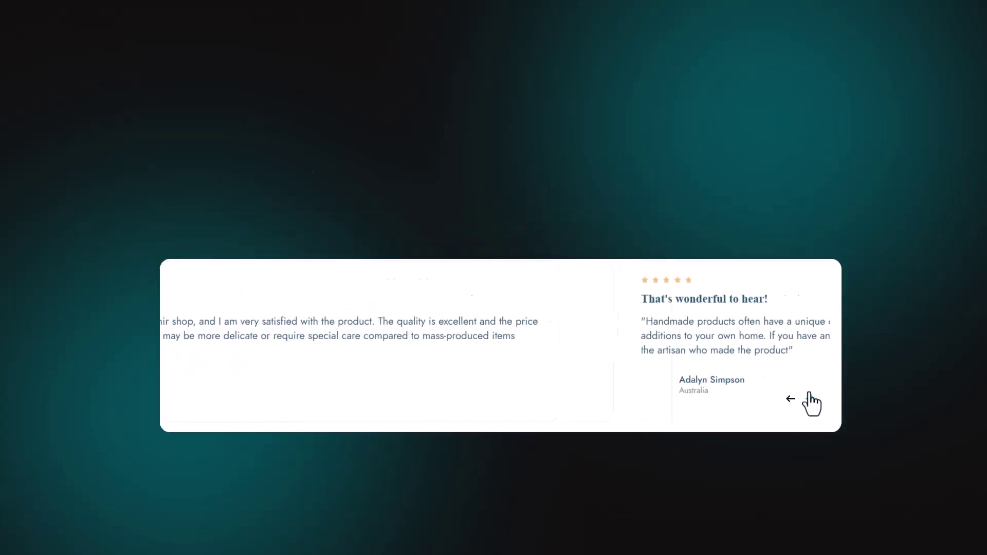
# Show the next customer review in the EComposer listing's testimonial slider.
pyautogui.click(809, 416)
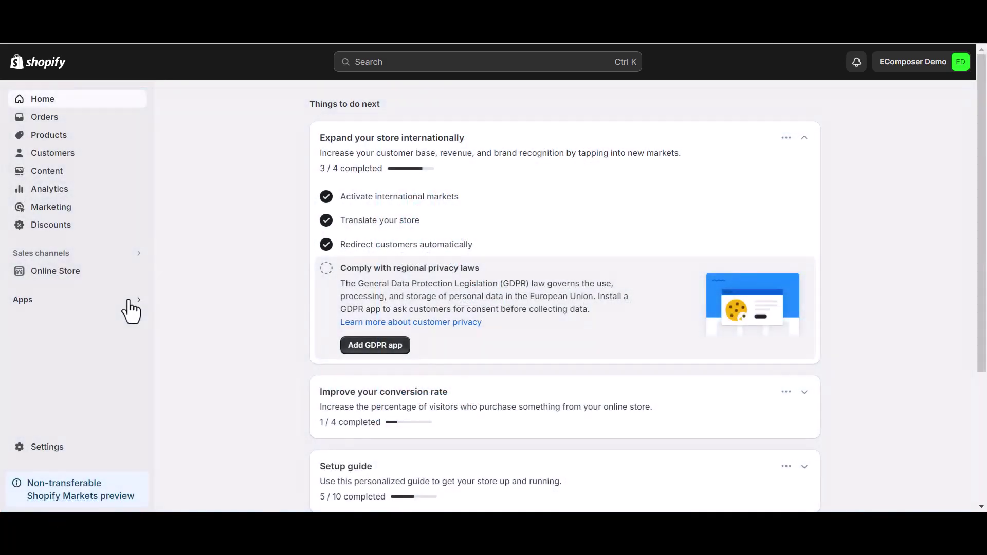
# Open the 'my home page' layout from EComposer Builder's Recent layouts for editing.
pyautogui.click(129, 300)
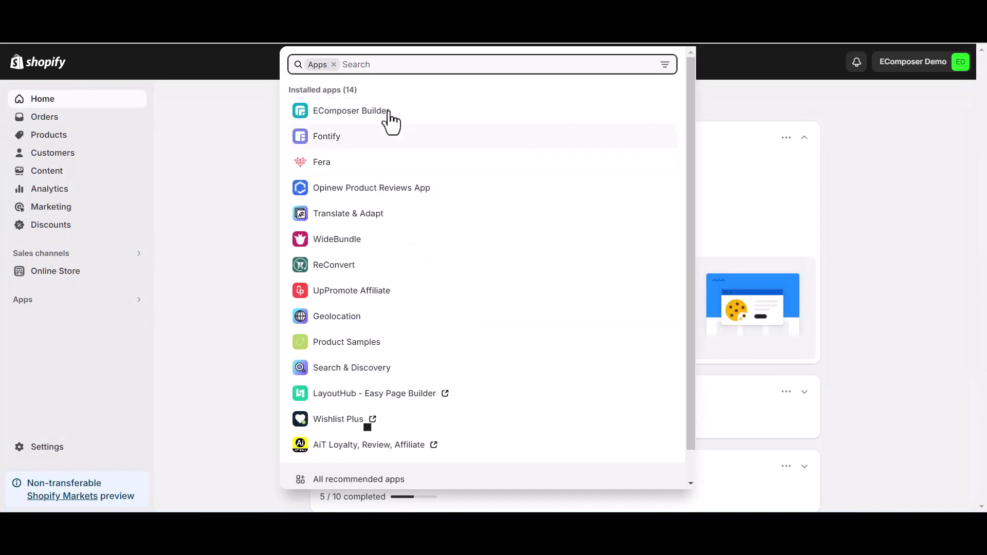
pyautogui.click(498, 120)
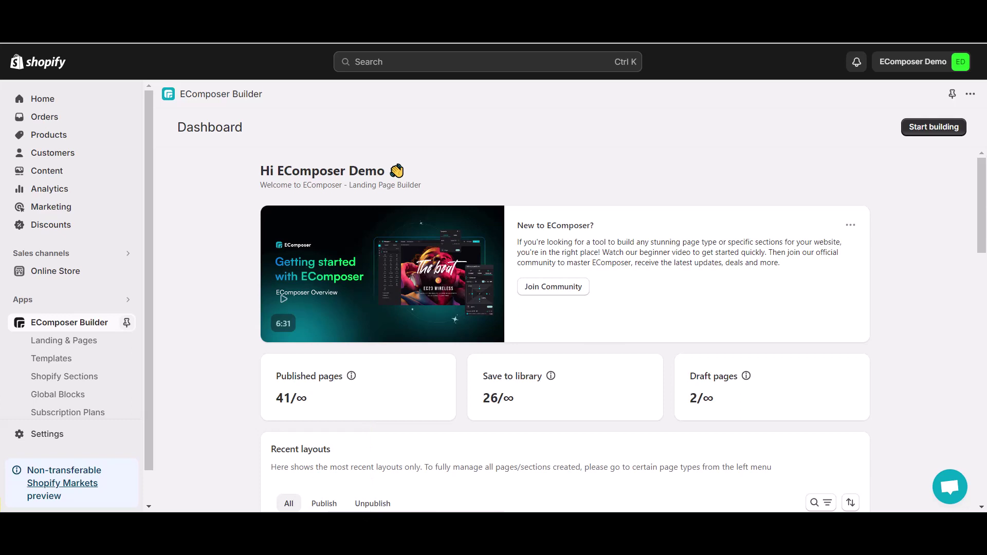
pyautogui.scroll(-4, 640, 425)
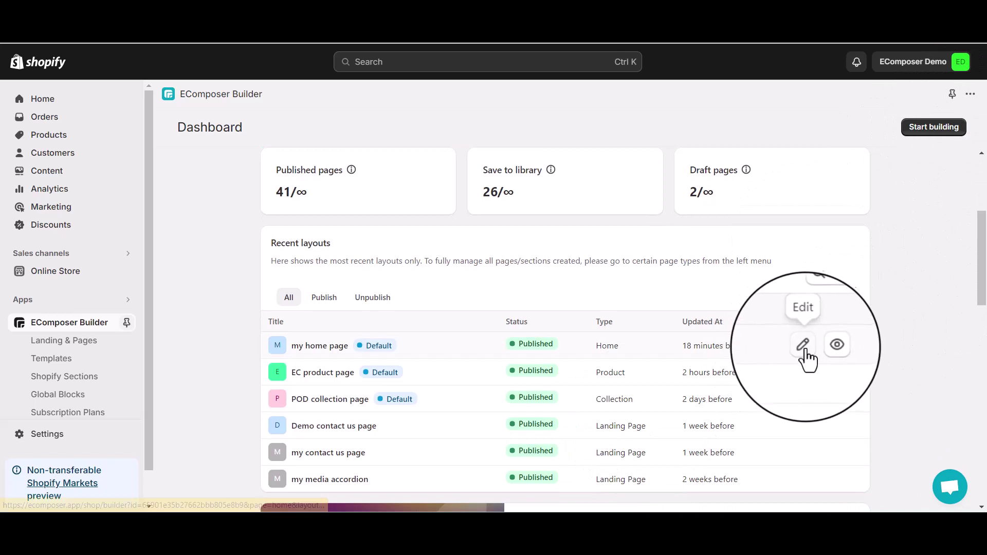
pyautogui.click(803, 346)
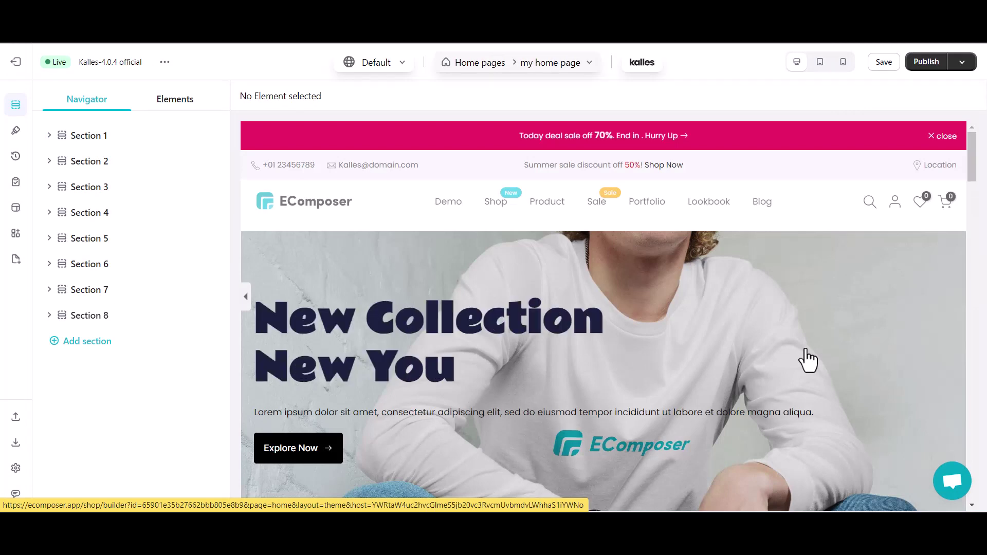
# Drag a Testimonials element from the Elements palette into the empty bottom section.
pyautogui.click(168, 100)
pyautogui.scroll(-10, 408, 403)
pyautogui.scroll(-5, 408, 403)
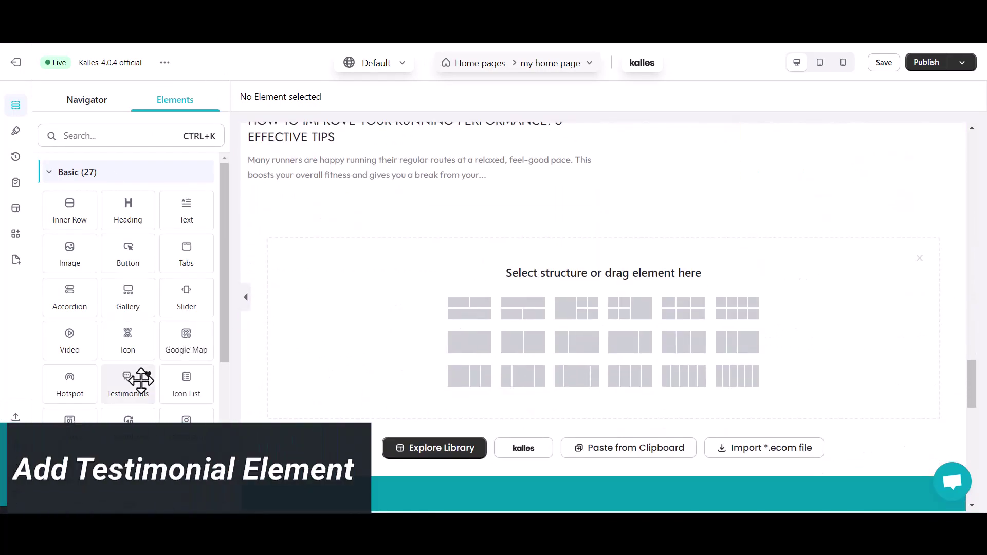
pyautogui.moveTo(136, 379); pyautogui.dragTo(439, 329)
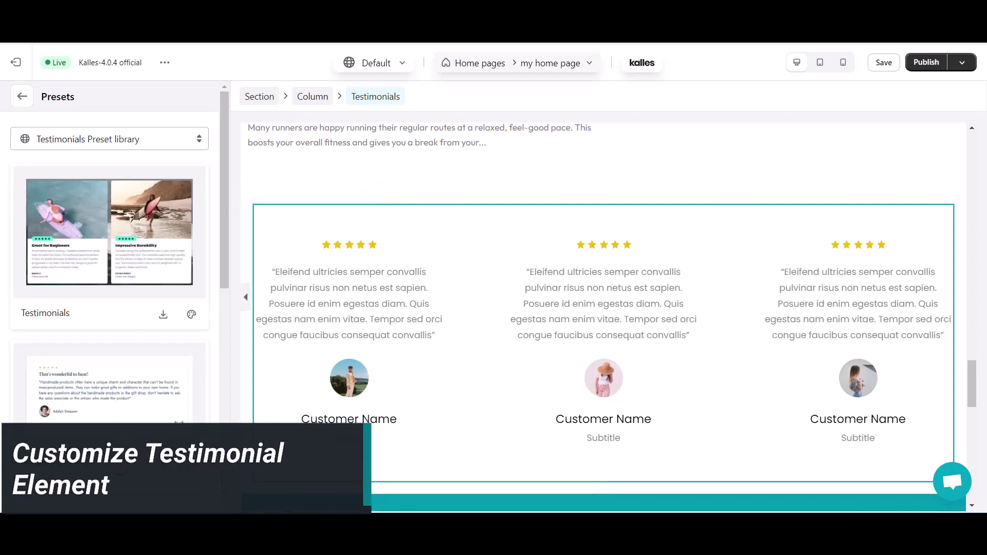
# Apply Testimonials Preset, style only and then in full, to get a two-review slider.
pyautogui.scroll(-8, 118, 463)
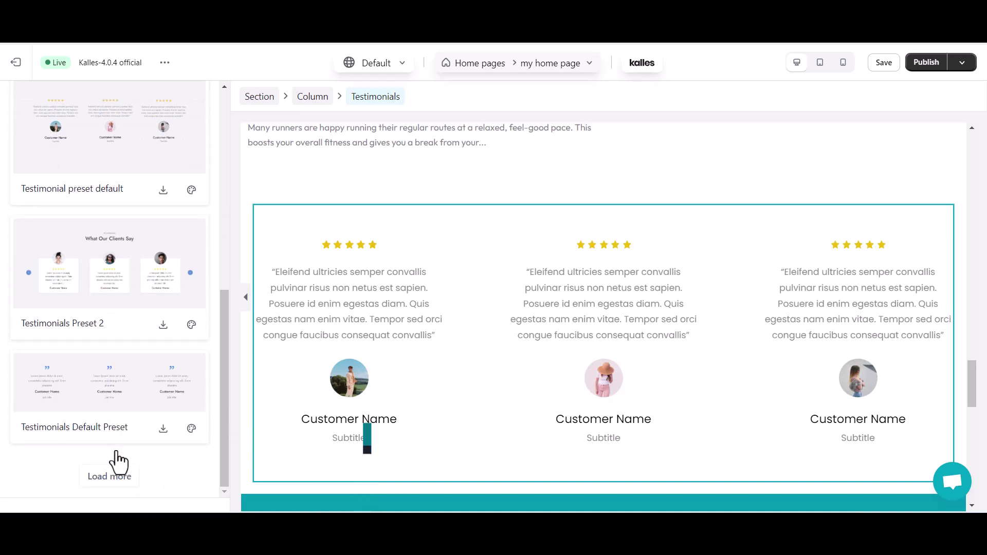
pyautogui.scroll(10, 139, 304)
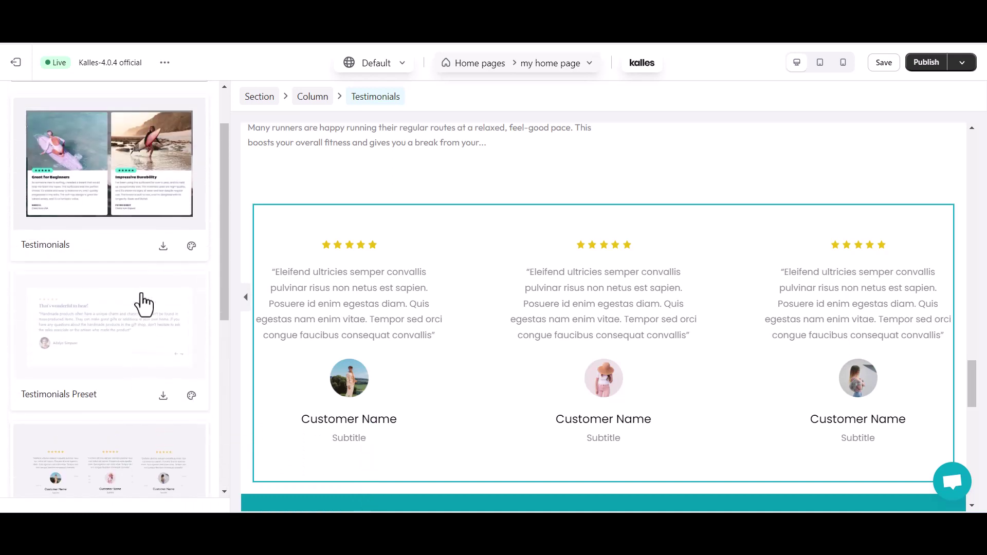
pyautogui.scroll(-2, 175, 462)
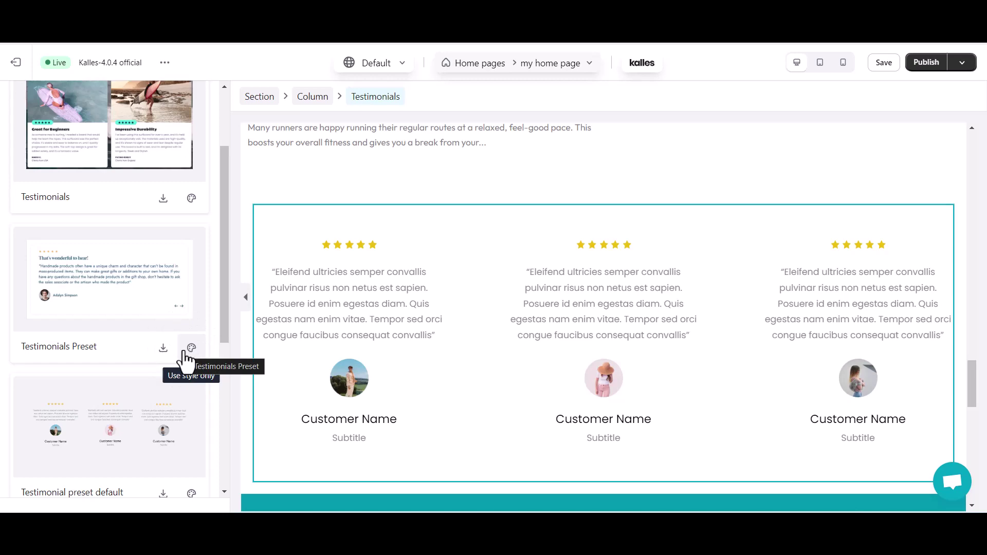
pyautogui.click(187, 349)
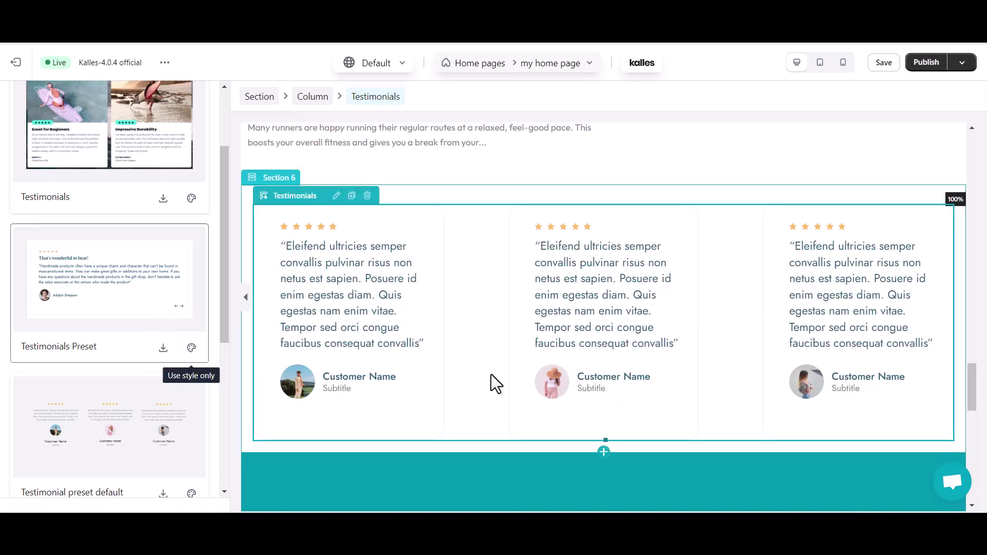
pyautogui.click(161, 349)
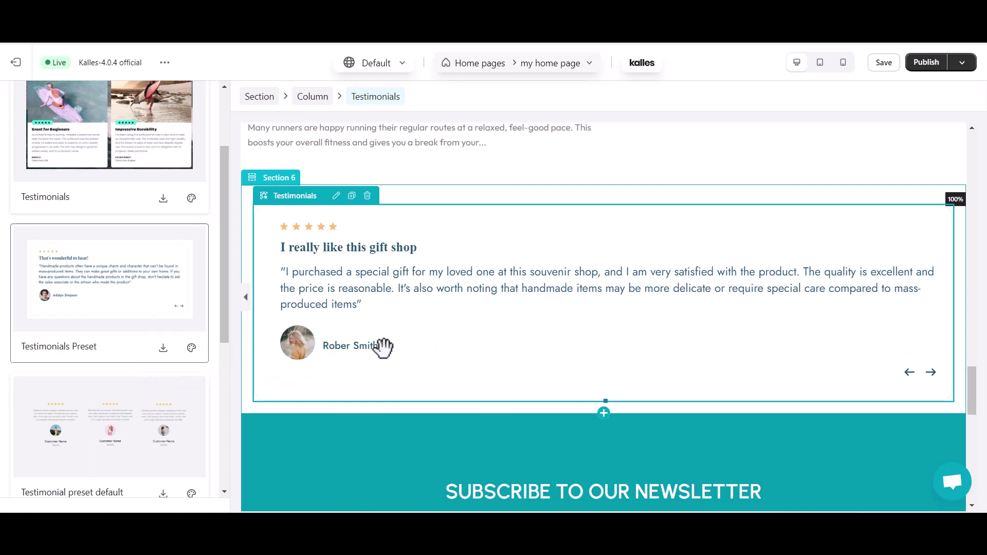
pyautogui.scroll(3, 64, 194)
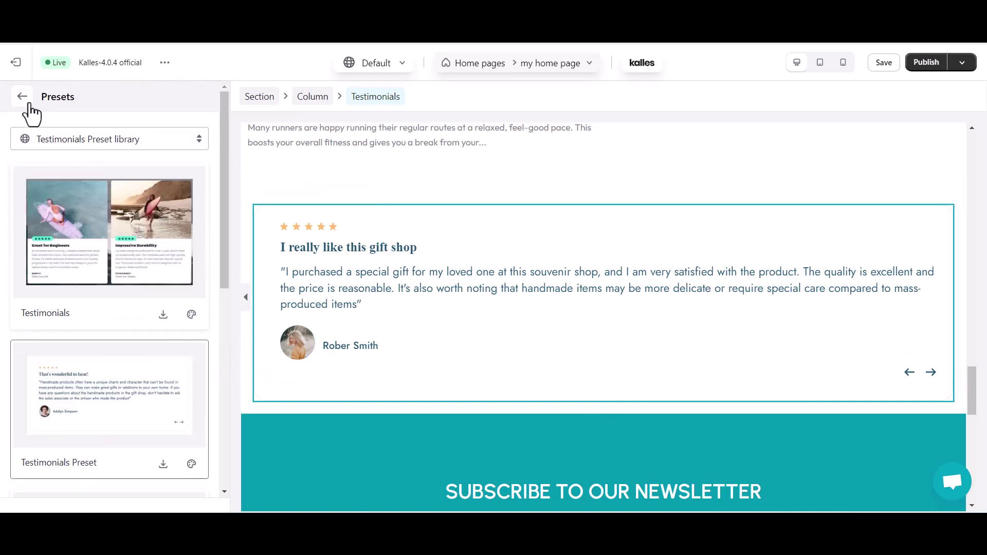
# Swap the first testimonial's avatar for the 1000 x 1000 photo of a man in a navy beanie.
pyautogui.click(22, 96)
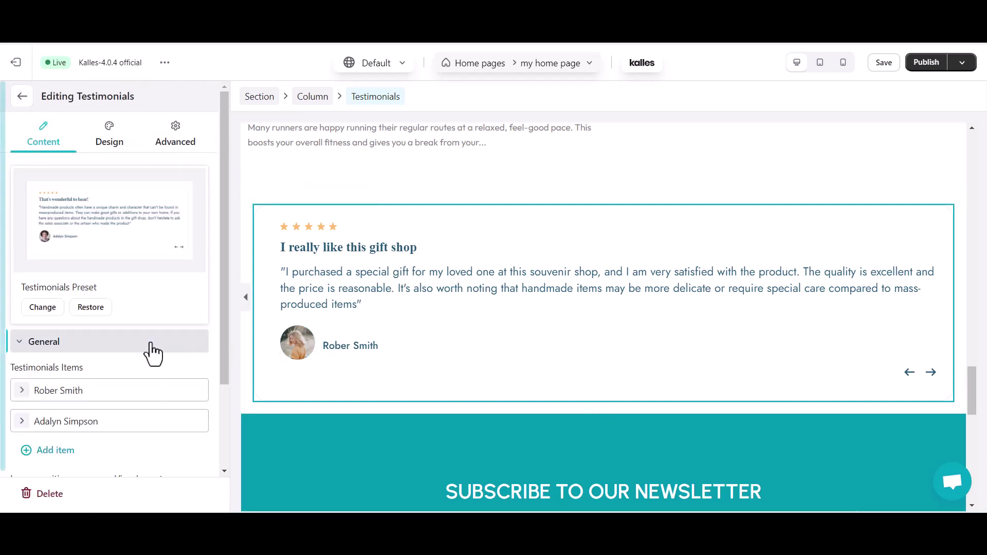
pyautogui.scroll(-2, 136, 360)
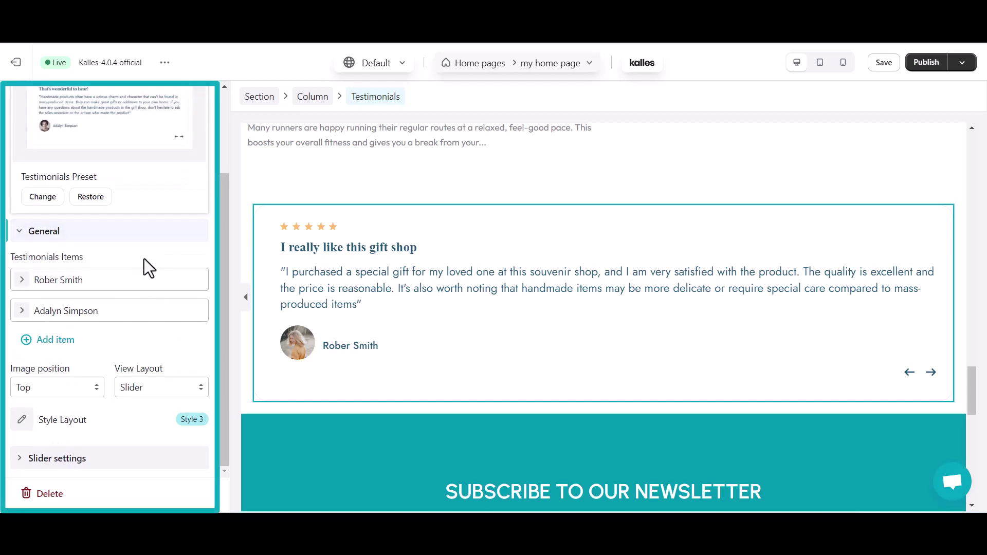
pyautogui.click(22, 283)
pyautogui.scroll(-3, 100, 423)
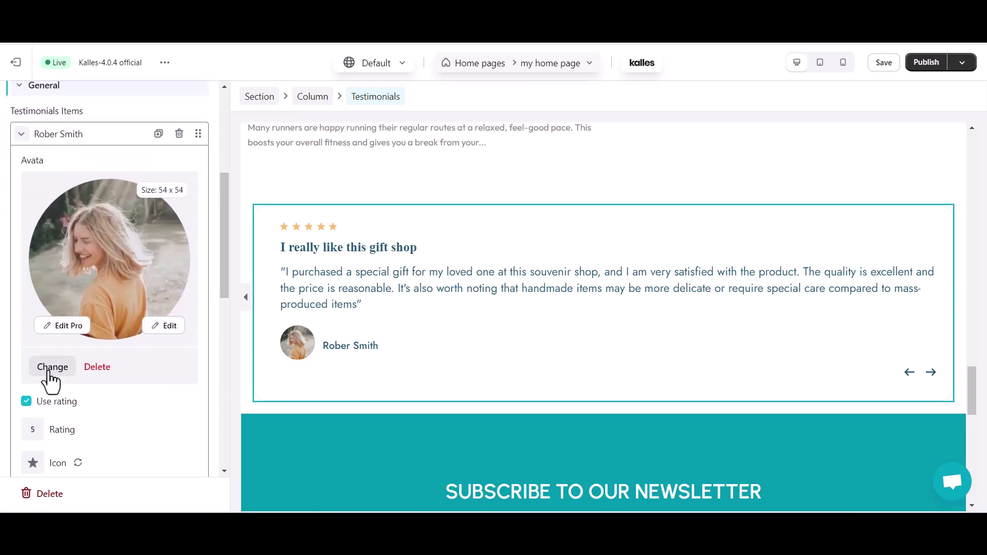
pyautogui.click(50, 370)
pyautogui.scroll(-5, 627, 411)
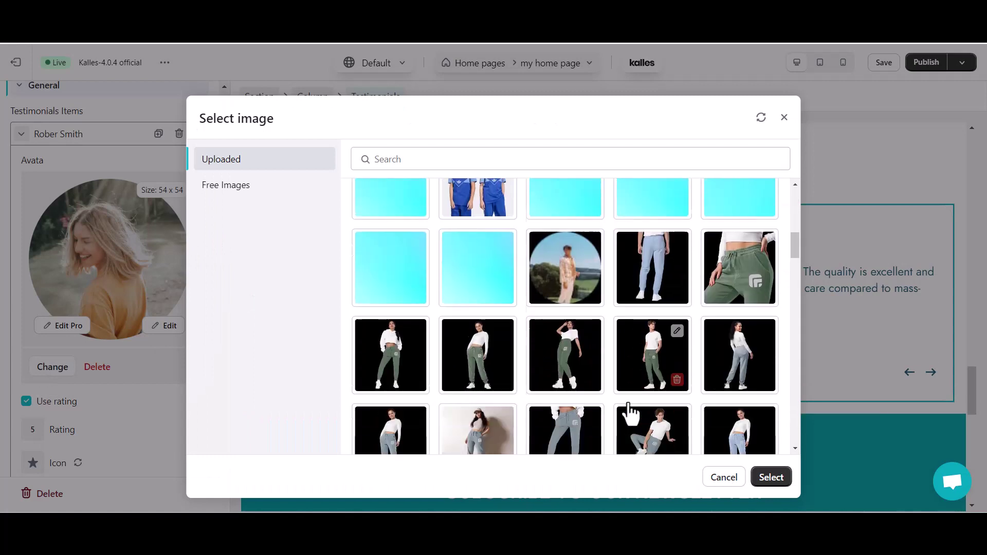
pyautogui.scroll(-10, 630, 412)
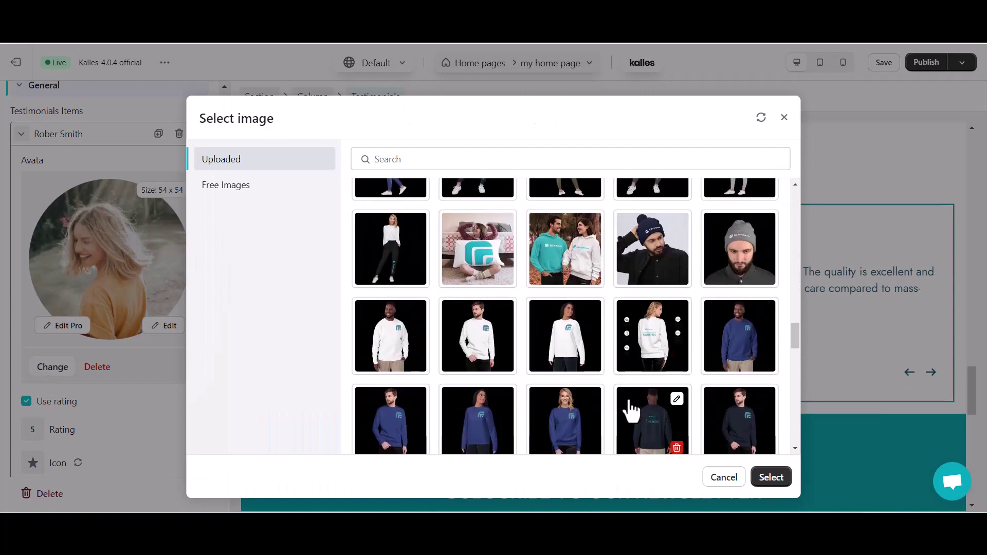
pyautogui.click(640, 257)
pyautogui.click(774, 478)
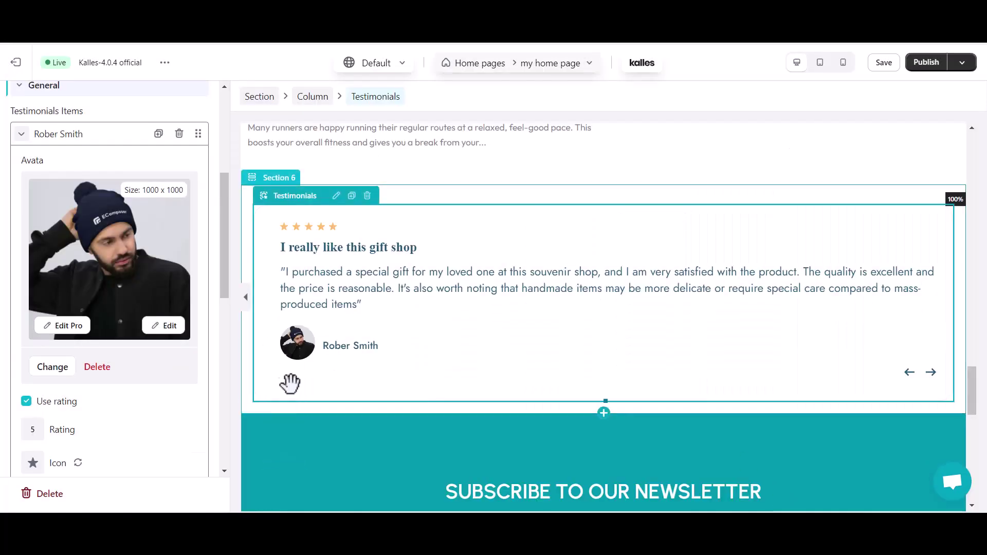
# Keep the first testimonial's rating at 5 stars and move to its Name field.
pyautogui.scroll(-2, 71, 418)
pyautogui.click(32, 324)
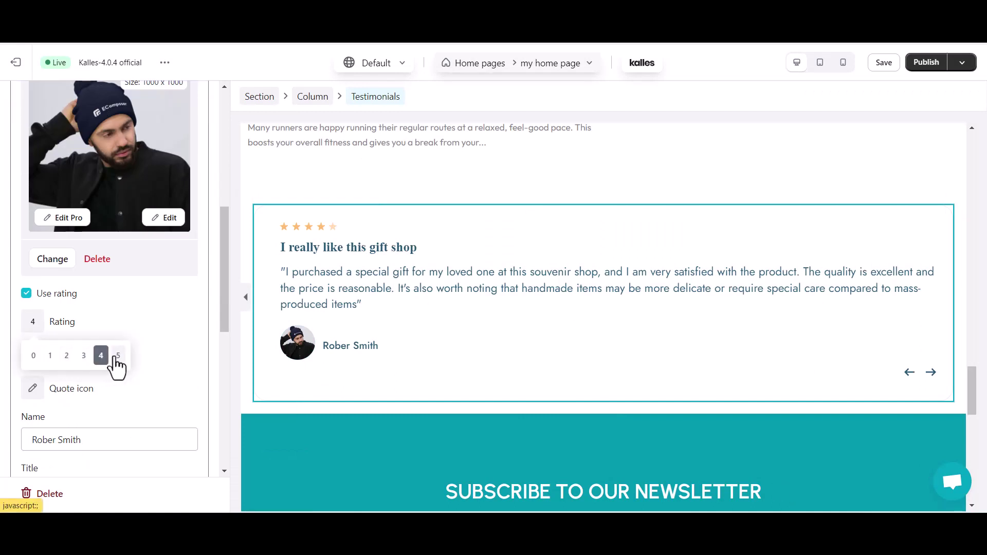
pyautogui.click(166, 335)
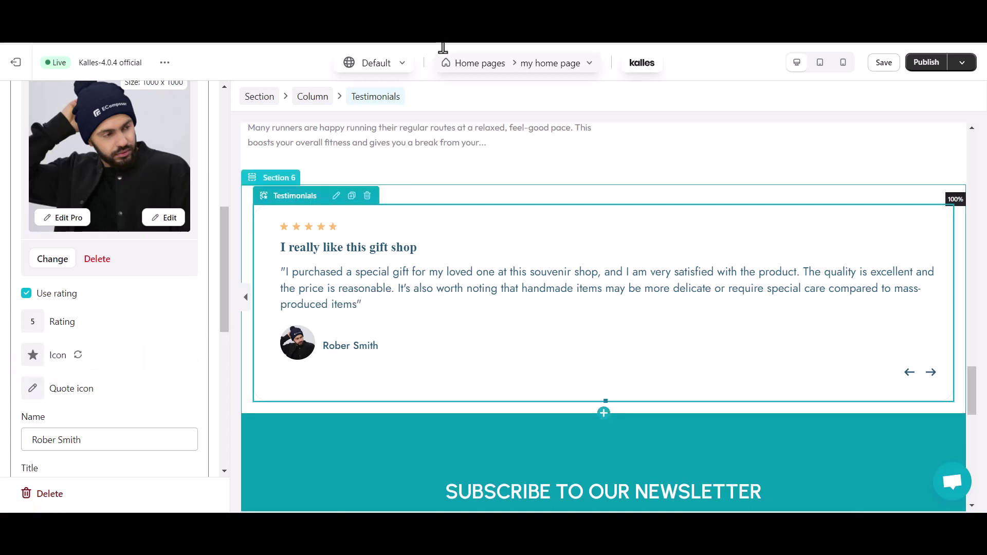
pyautogui.scroll(-5, 71, 432)
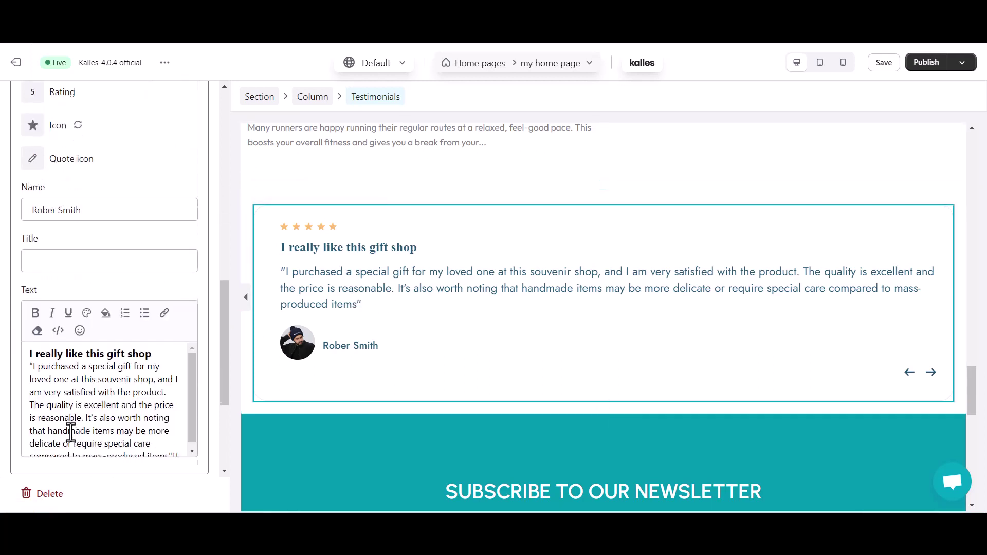
pyautogui.scroll(1, 66, 383)
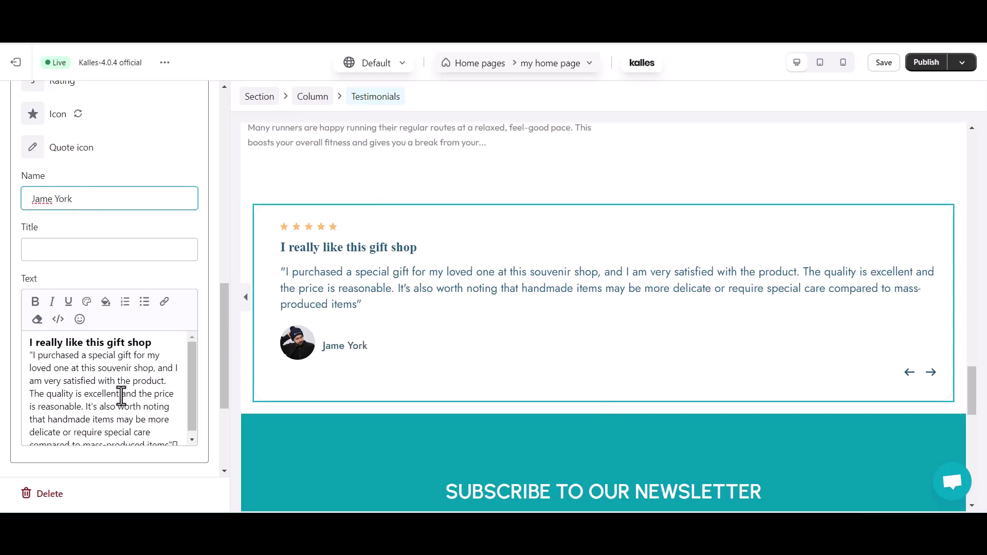
pyautogui.scroll(1, 121, 396)
pyautogui.scroll(-6, 118, 370)
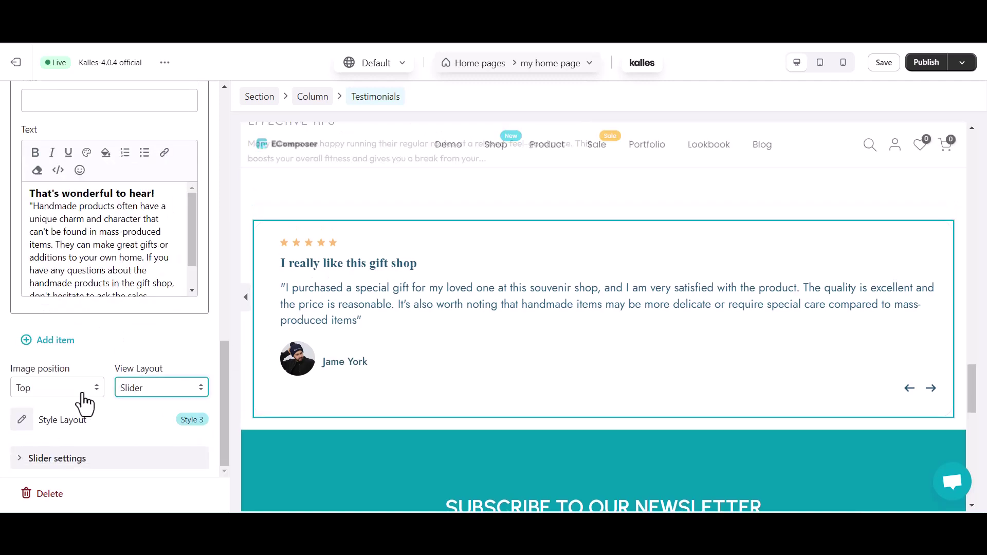
# Try placing the avatar beside the review text, then return it to Top position.
pyautogui.click(72, 389)
pyautogui.click(51, 405)
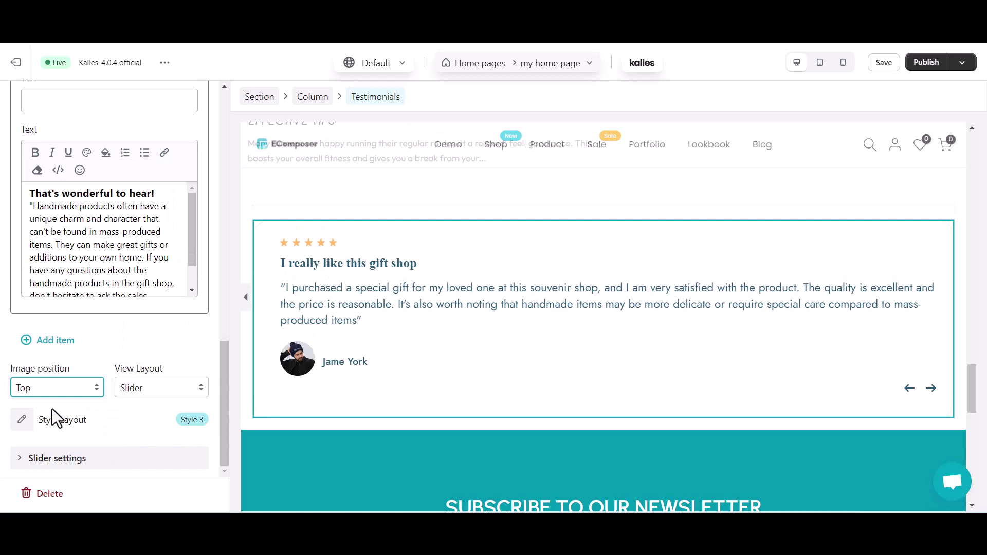
pyautogui.click(75, 390)
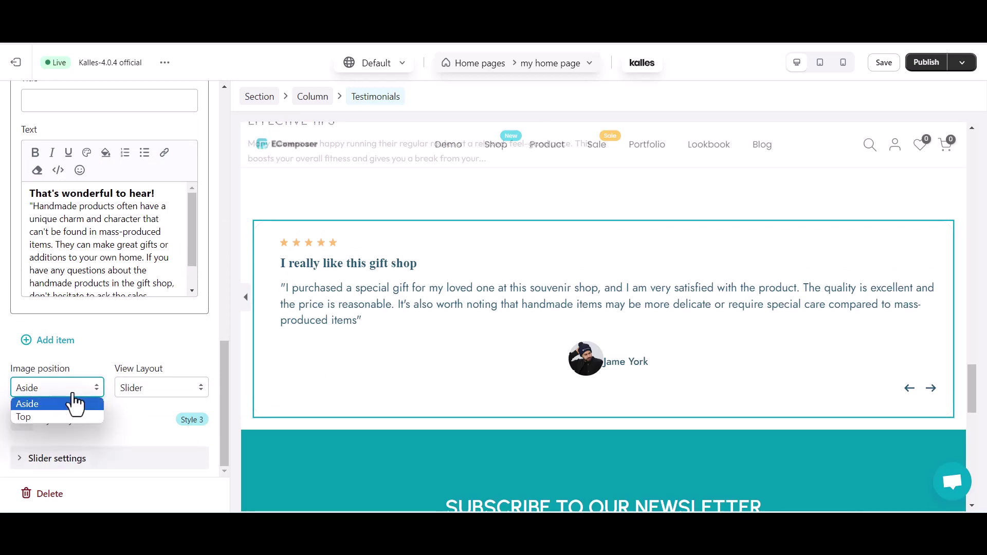
pyautogui.click(51, 418)
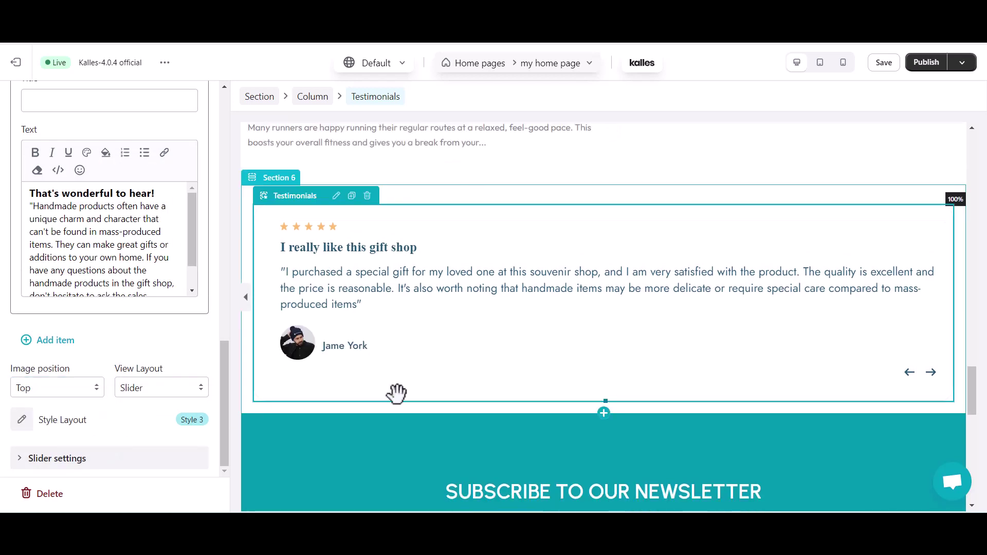
# Switch the testimonials View Layout to Grid briefly, then set it back to Slider.
pyautogui.click(162, 389)
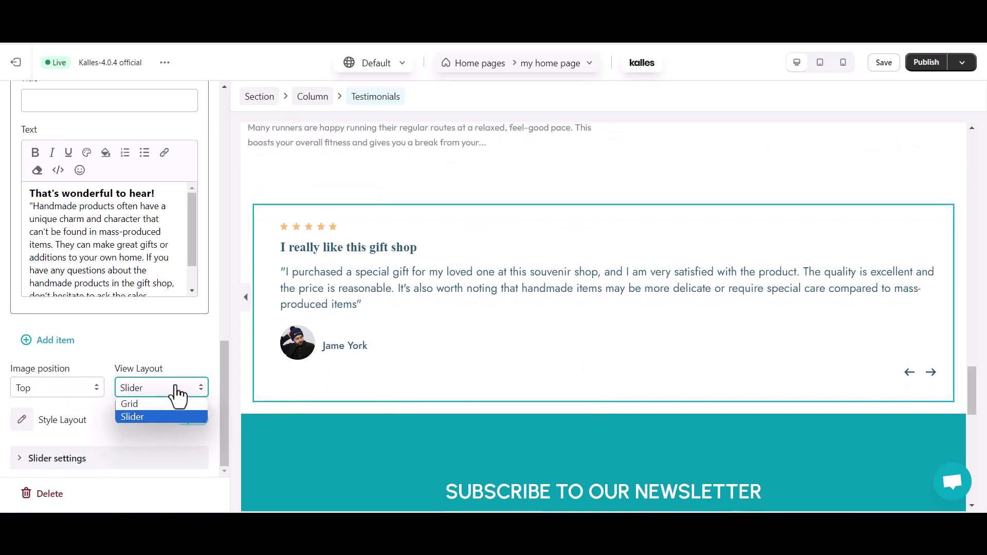
pyautogui.click(160, 403)
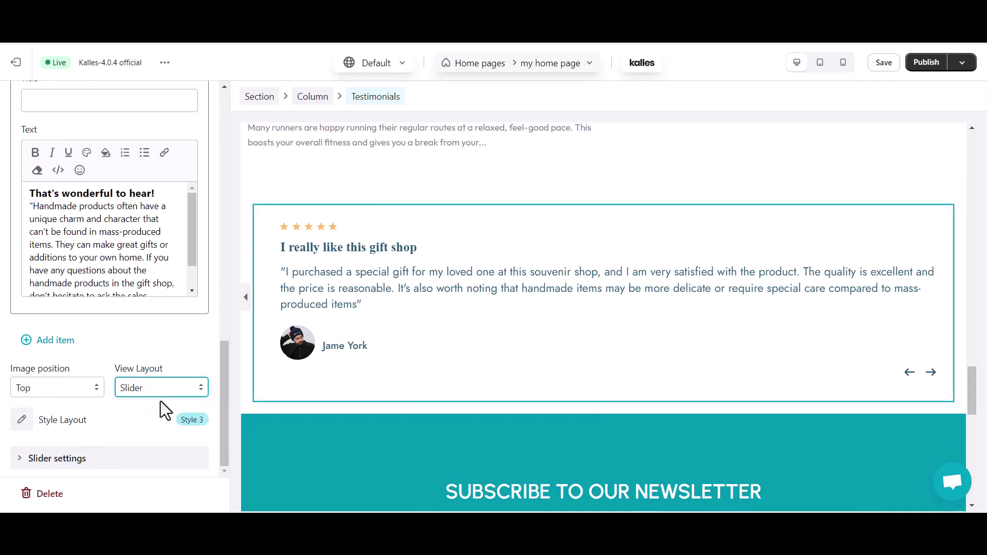
pyautogui.scroll(-5, 424, 386)
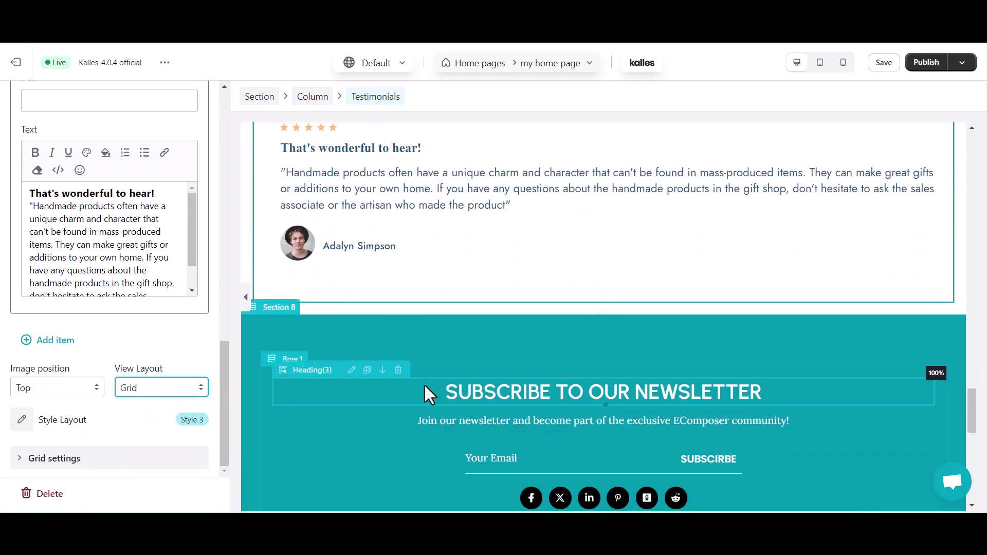
pyautogui.scroll(5, 425, 386)
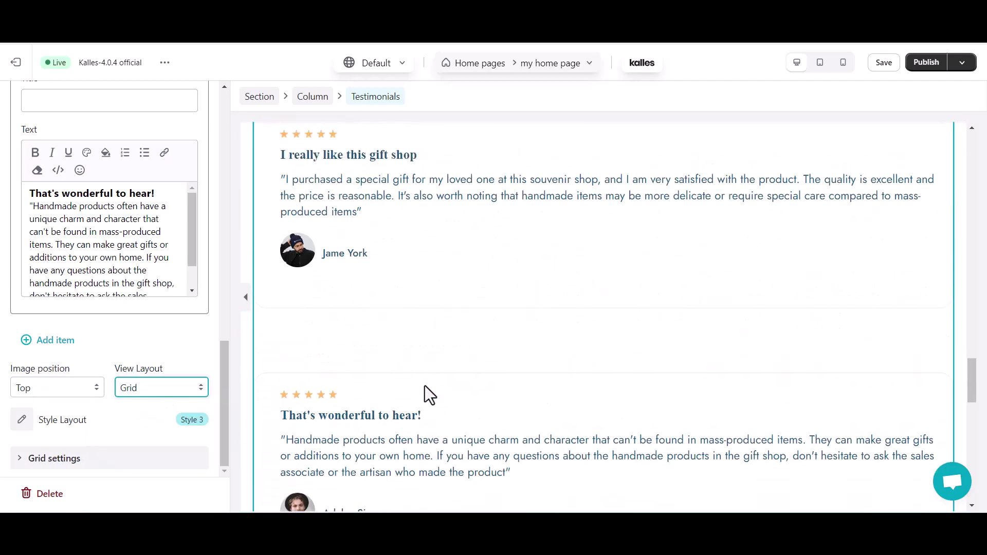
pyautogui.click(168, 392)
pyautogui.click(150, 416)
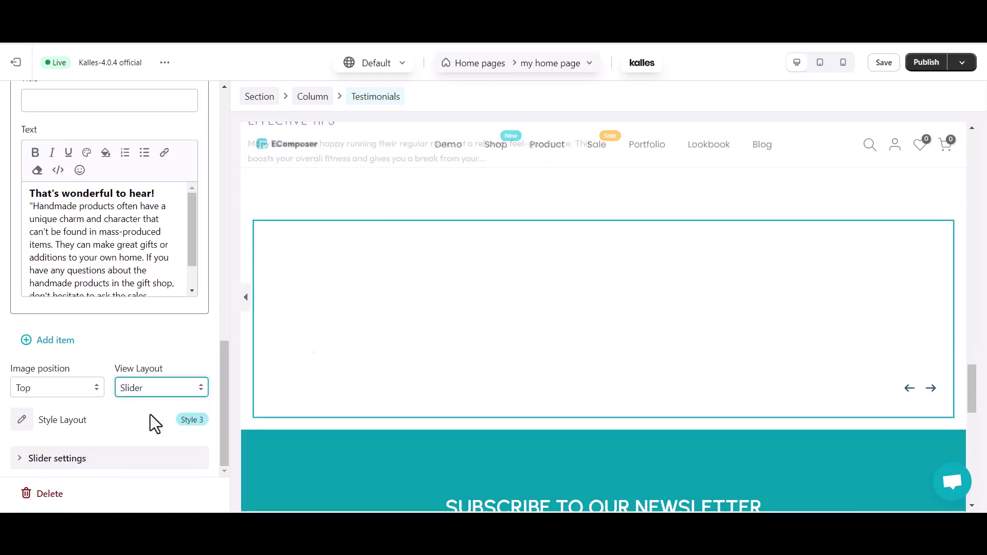
pyautogui.hotkey('shift', 'Tab')
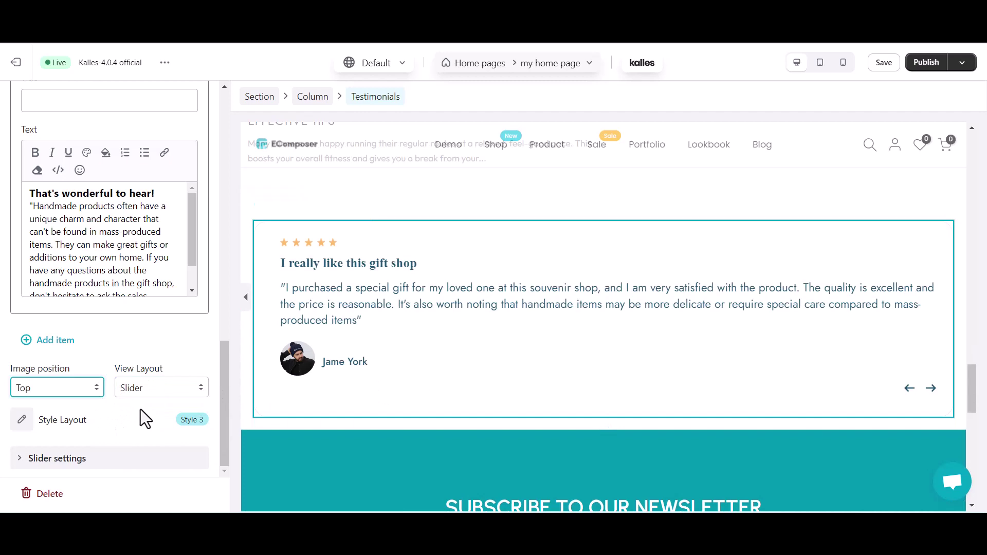
# Preview the slider with Vertical layout, then set it back to Horizontal.
pyautogui.click(27, 459)
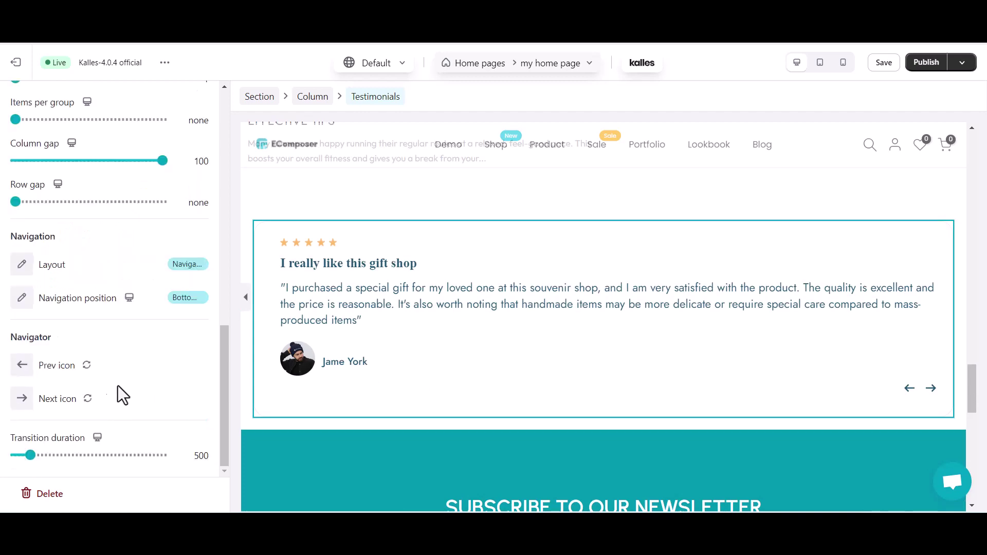
pyautogui.scroll(10, 134, 252)
pyautogui.scroll(-1, 134, 251)
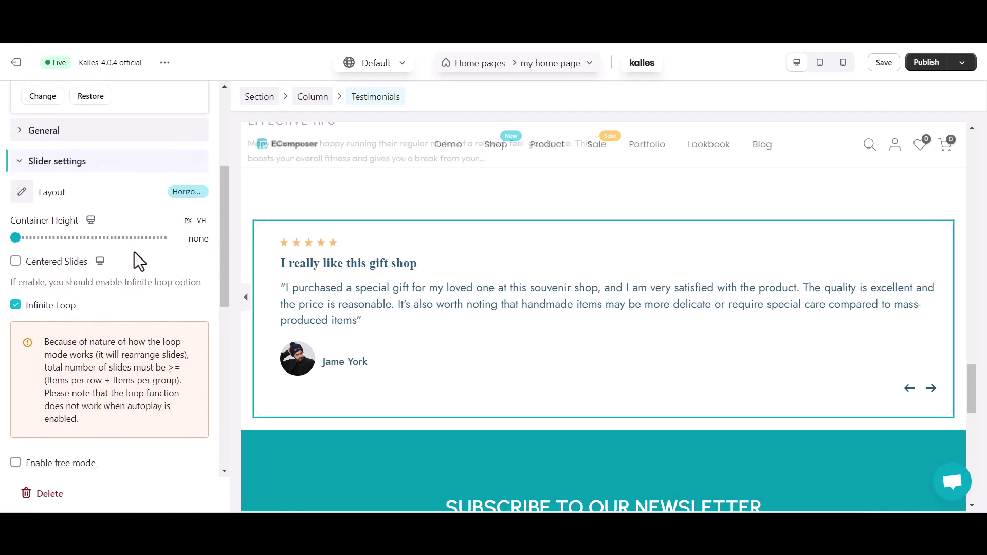
pyautogui.click(30, 199)
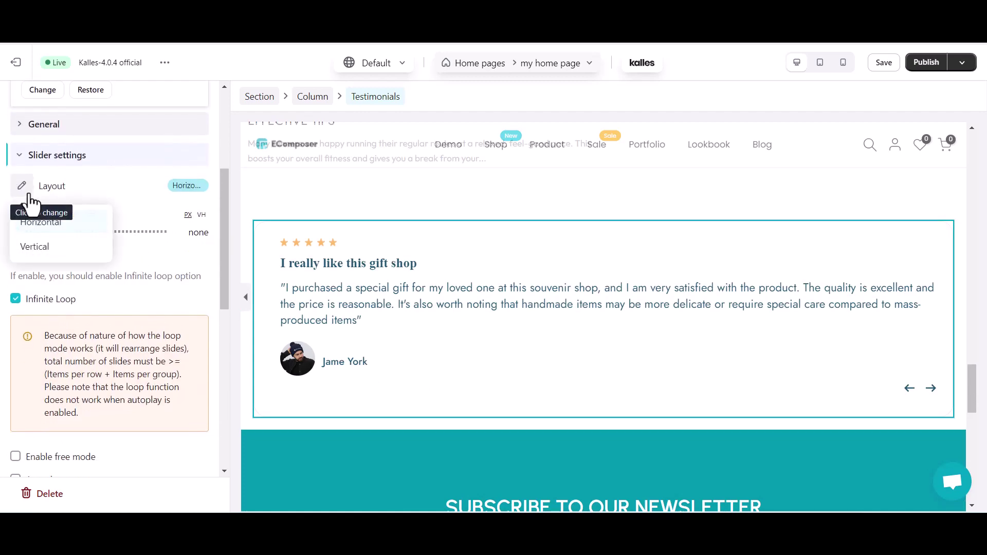
pyautogui.click(53, 251)
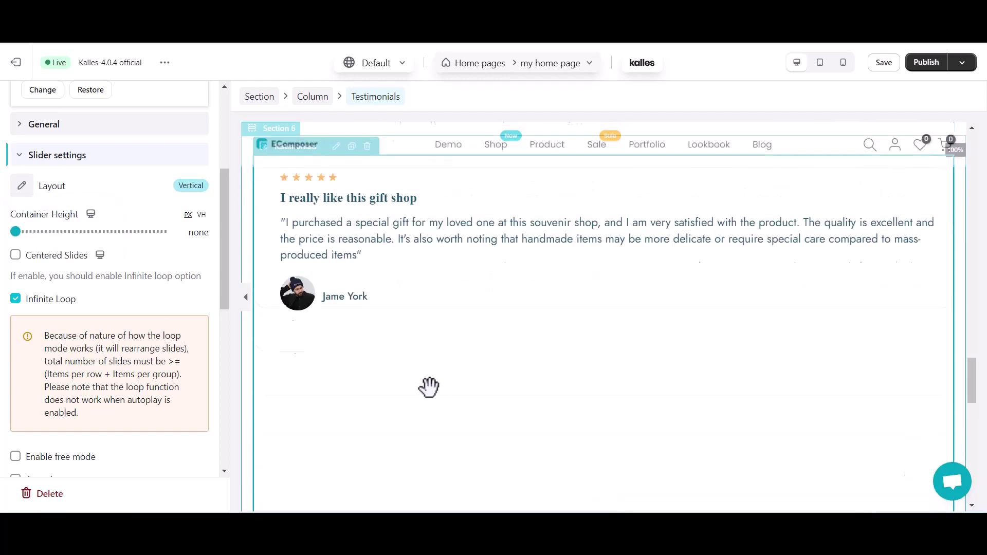
pyautogui.click(931, 429)
pyautogui.click(910, 429)
pyautogui.scroll(3, 843, 396)
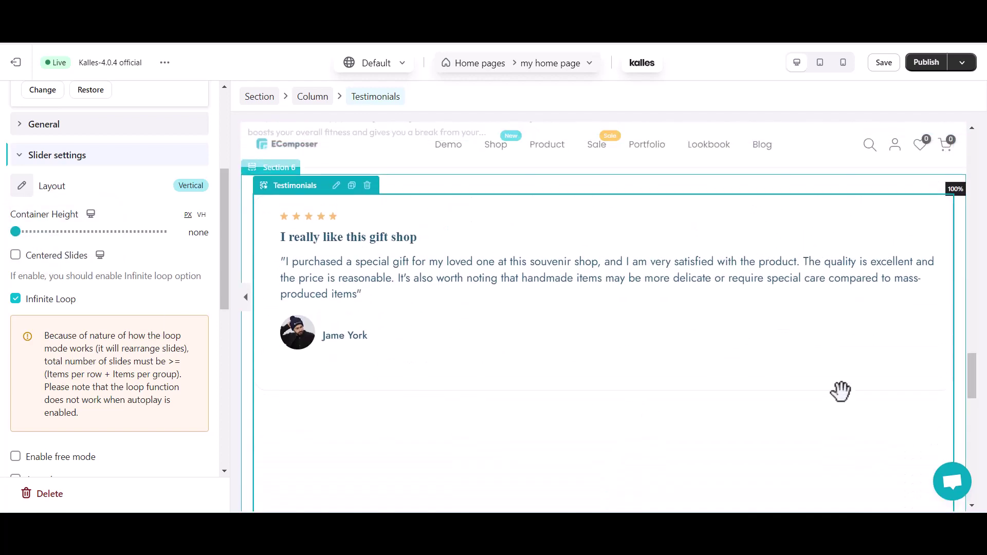
pyautogui.click(24, 192)
pyautogui.click(54, 229)
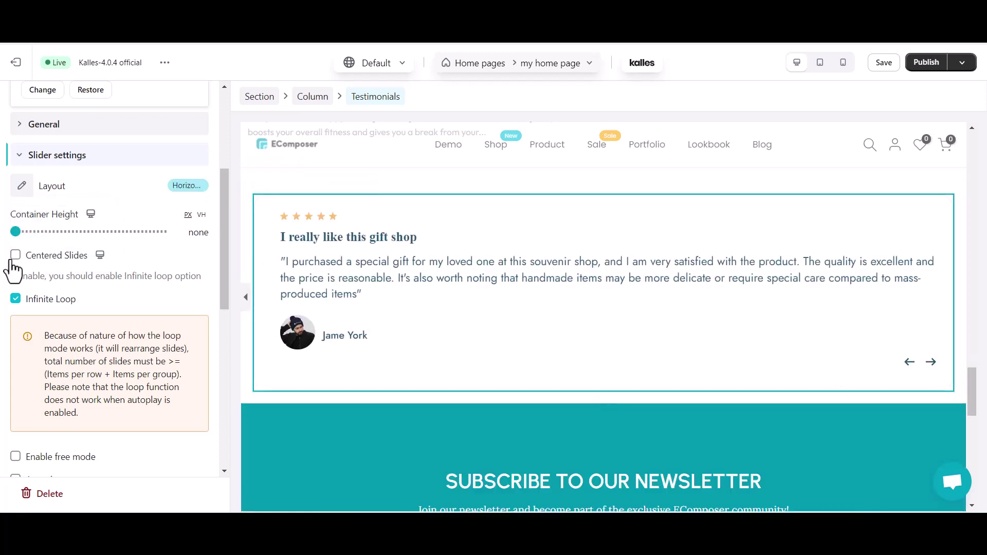
# Enable free mode and autoplay, and set the transition duration to 2000.
pyautogui.scroll(-3, 56, 401)
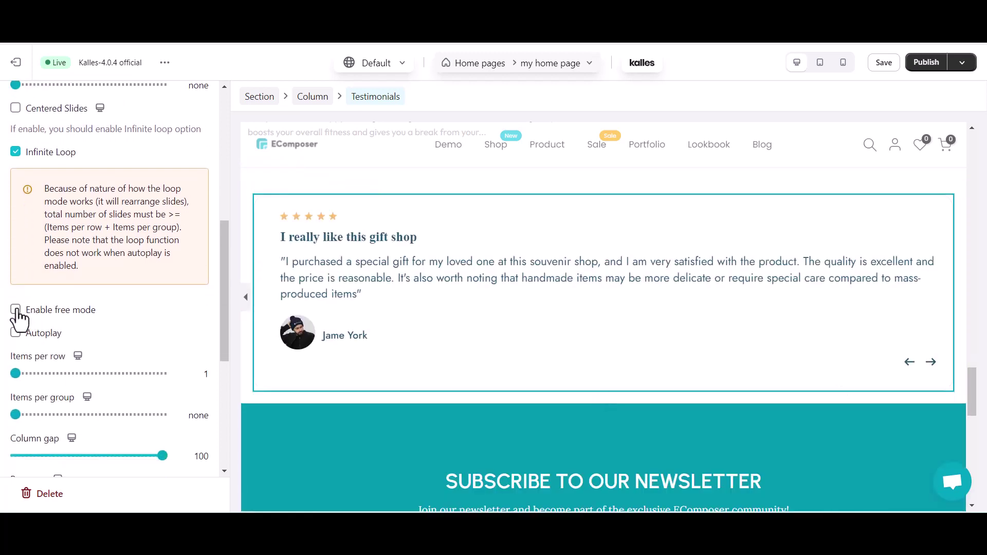
pyautogui.click(16, 310)
pyautogui.click(16, 333)
pyautogui.scroll(-2, 116, 415)
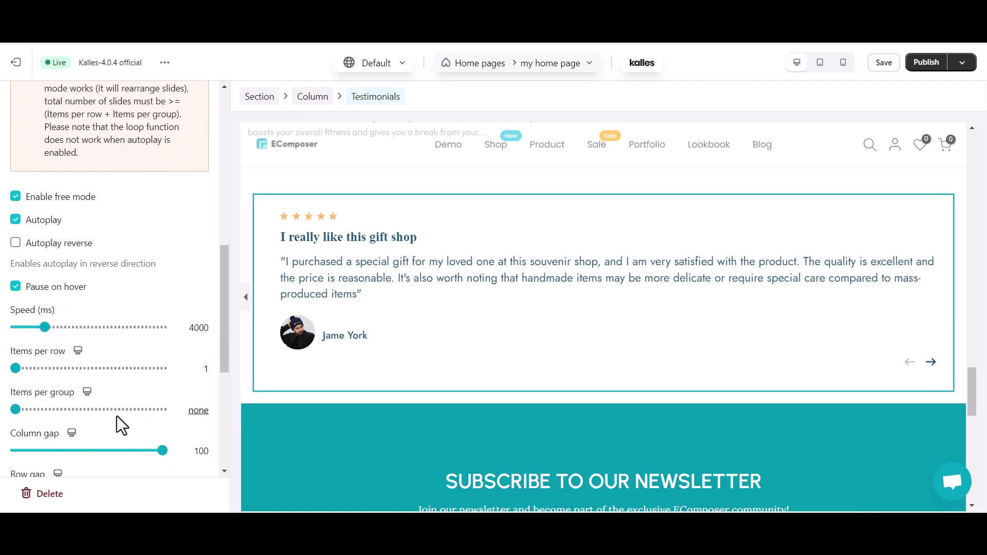
pyautogui.scroll(-1, 116, 415)
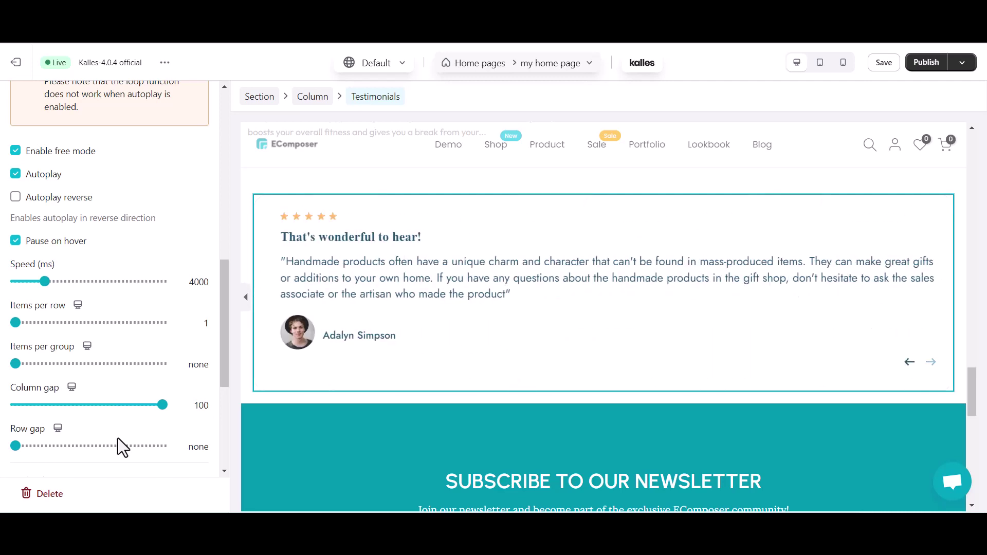
pyautogui.scroll(-4, 118, 438)
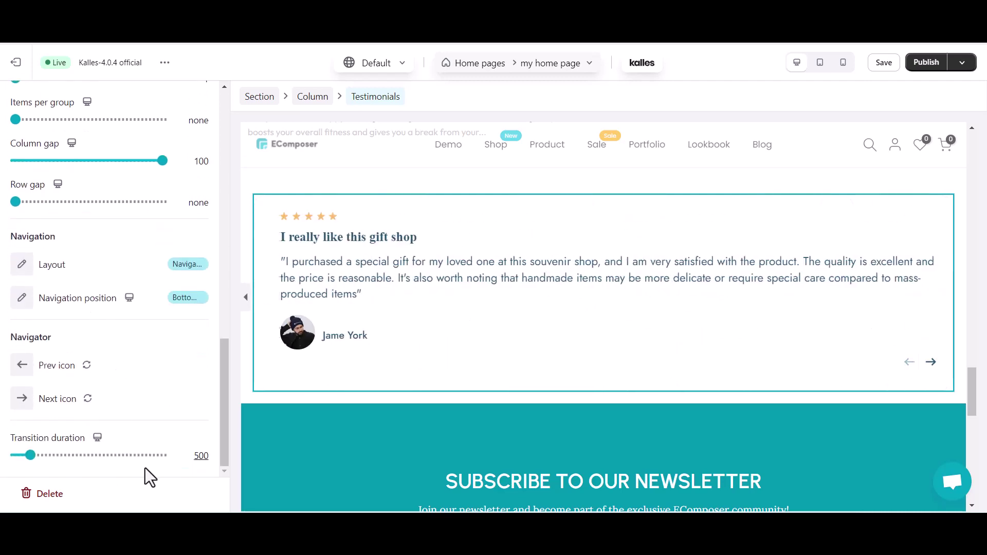
pyautogui.click(204, 460)
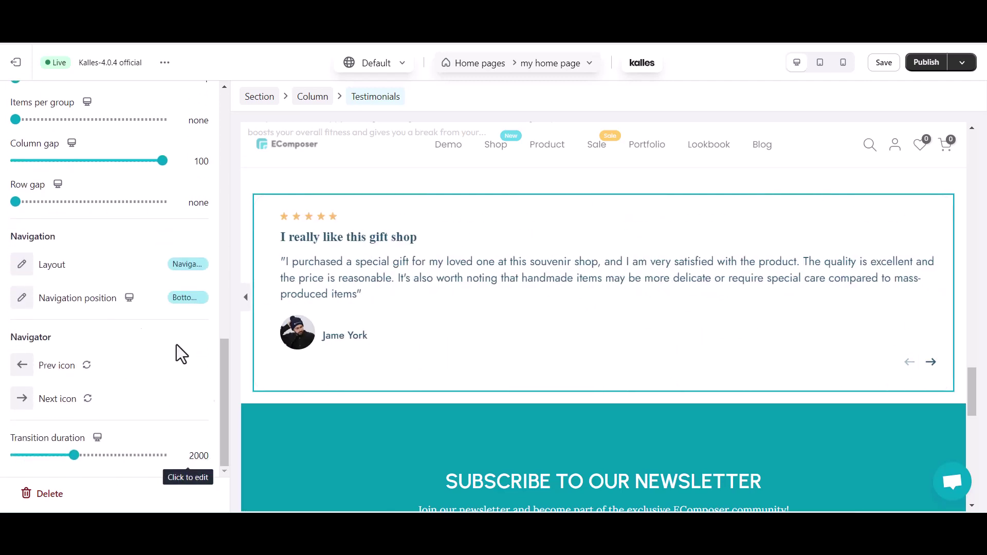
pyautogui.scroll(10, 180, 366)
# Browse the testimonial's Design tab: General, Spacing and Rating icon styling.
pyautogui.scroll(4, 180, 366)
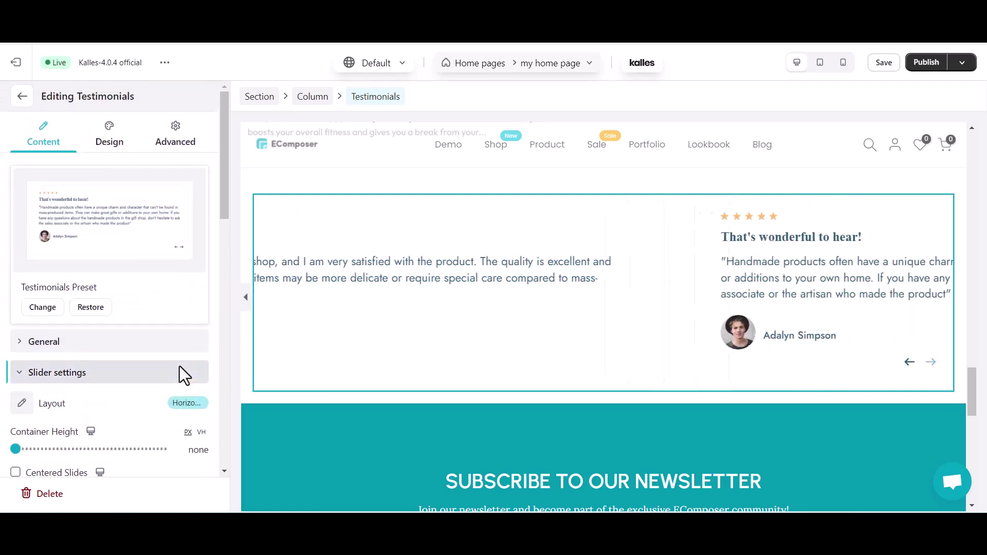
pyautogui.click(110, 140)
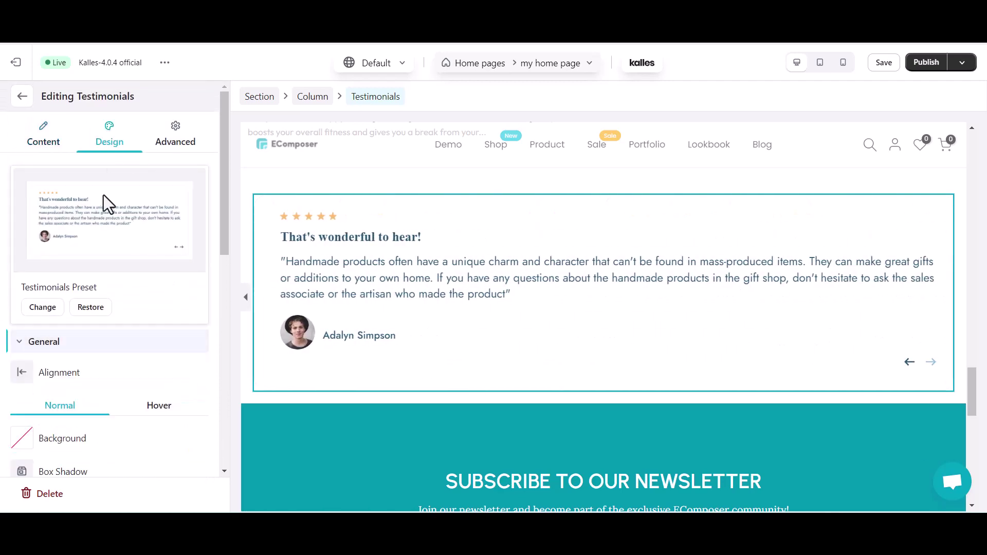
pyautogui.scroll(-5, 136, 443)
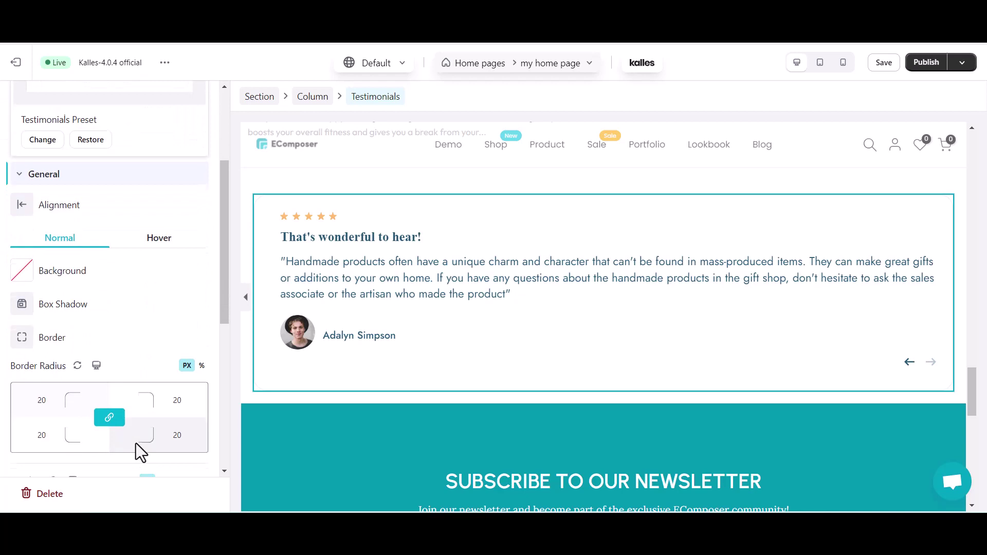
pyautogui.scroll(-5, 136, 443)
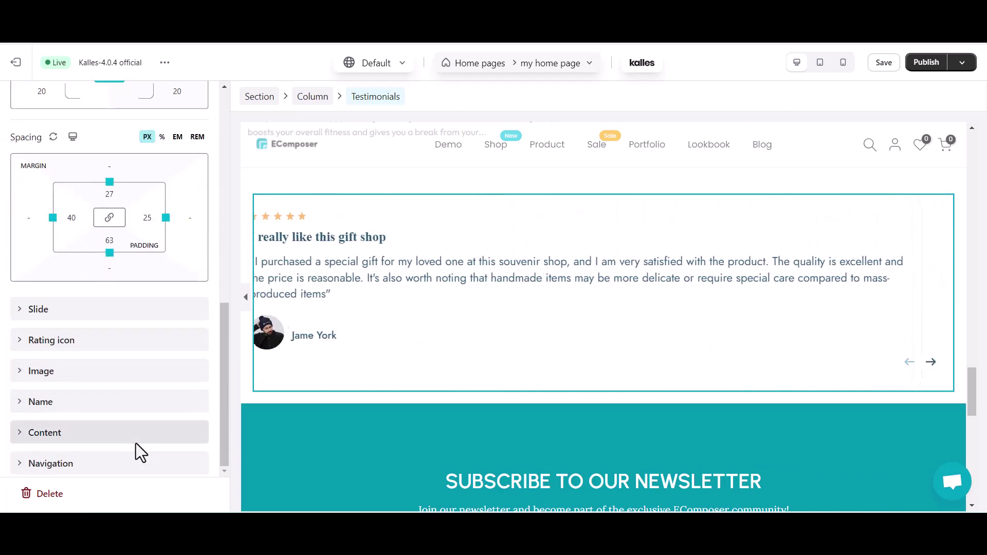
pyautogui.click(20, 311)
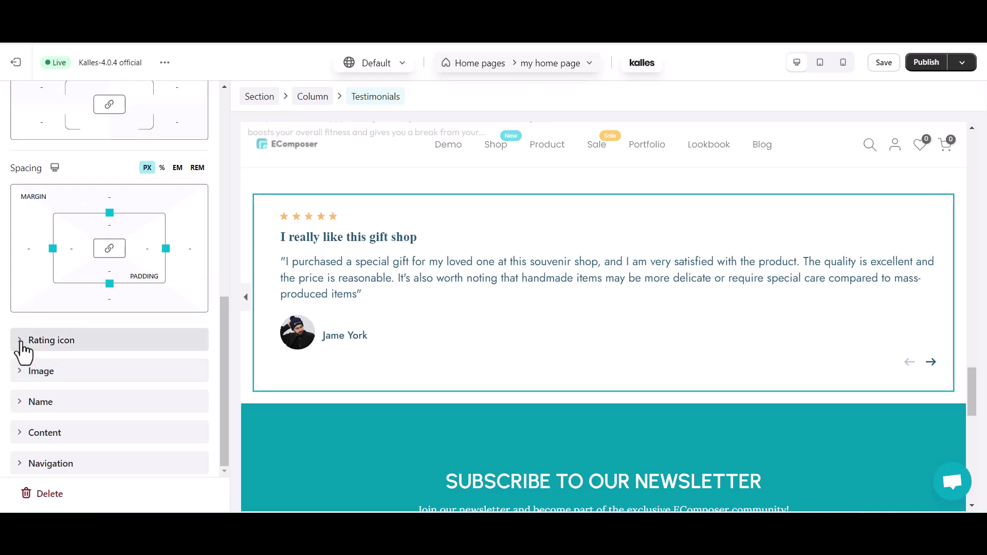
pyautogui.scroll(4, 22, 349)
pyautogui.scroll(4, 61, 275)
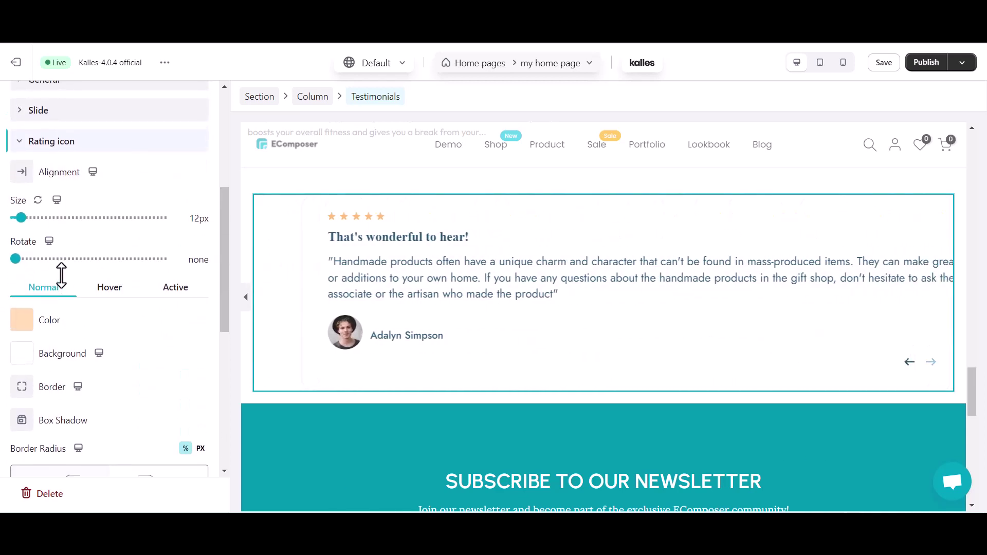
pyautogui.scroll(-2, 61, 276)
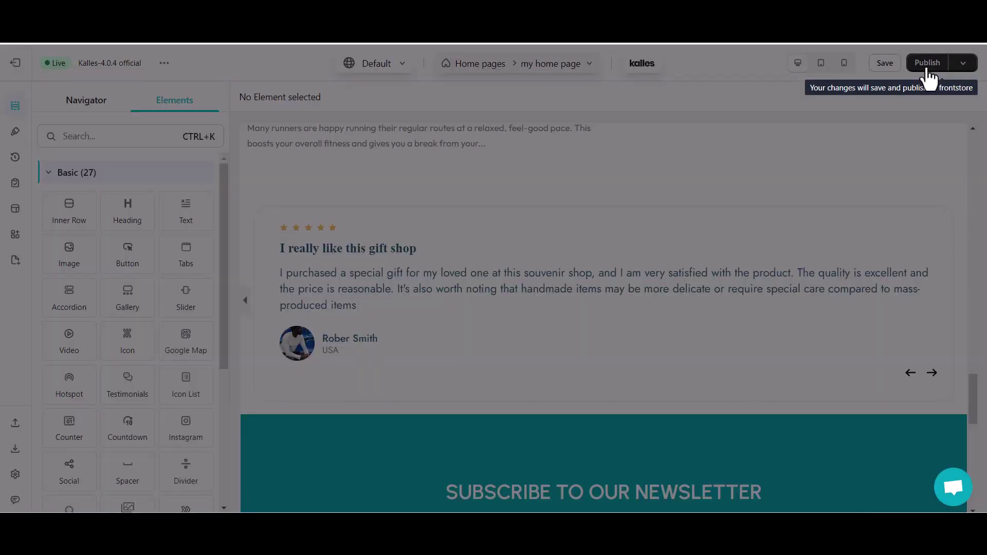
# Save and publish 'my home page', overwriting the Shopify default homepage.
pyautogui.click(927, 64)
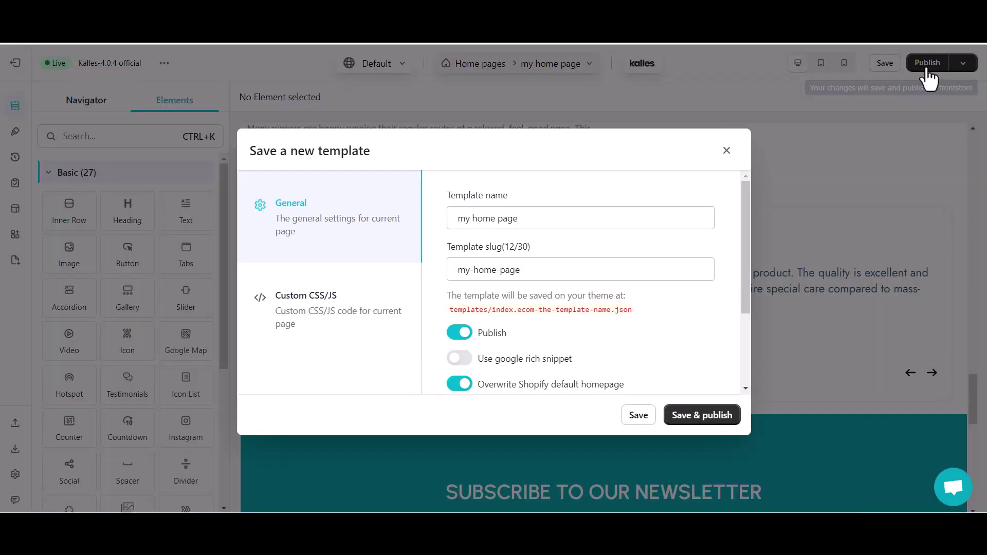
pyautogui.click(697, 417)
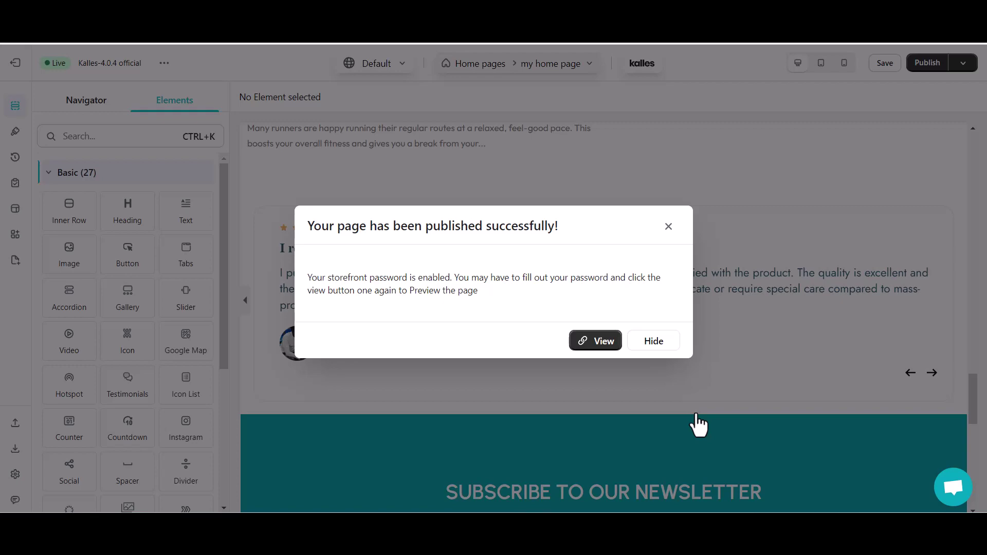
# View the published home page on the storefront and scroll down to the testimonials.
pyautogui.click(599, 343)
pyautogui.scroll(-15, 696, 389)
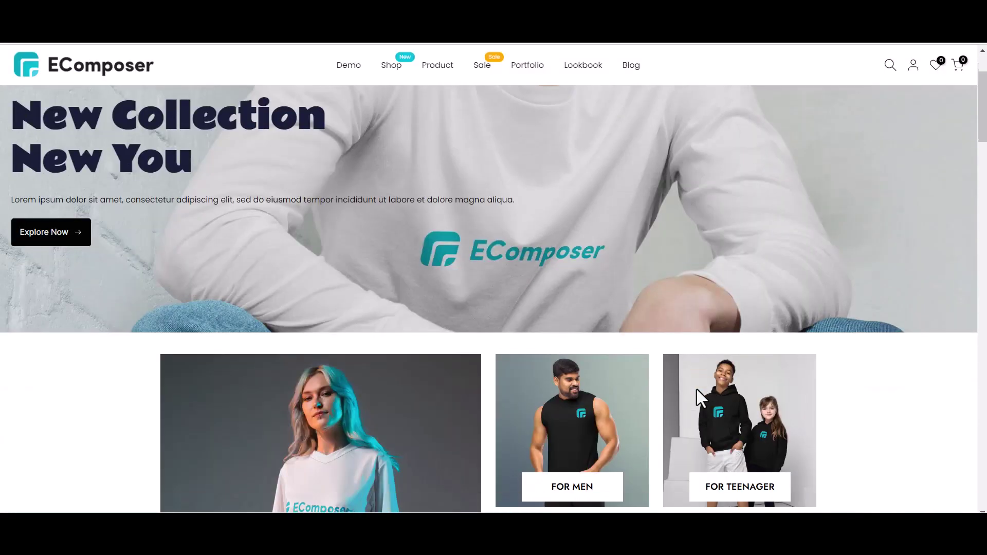
pyautogui.scroll(-15, 697, 391)
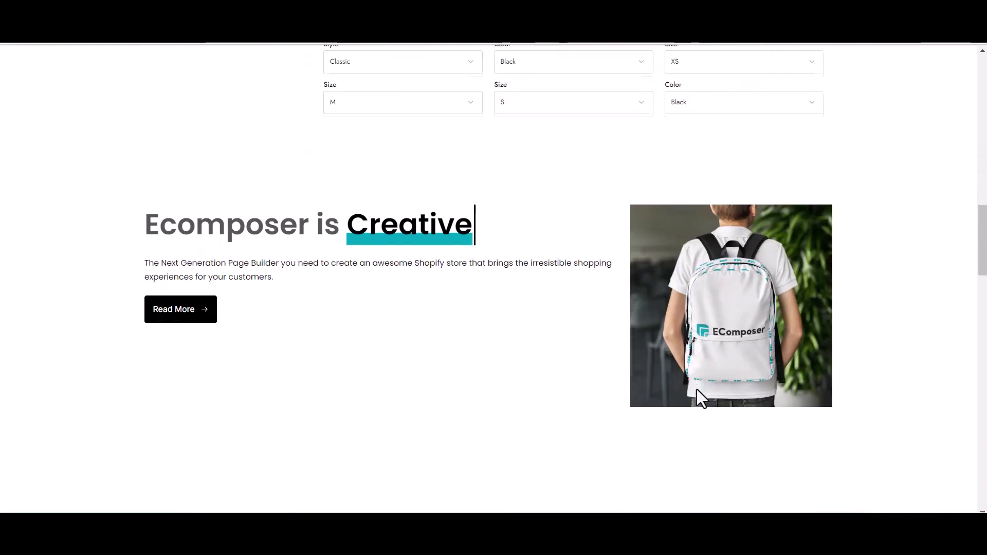
pyautogui.scroll(-3, 697, 391)
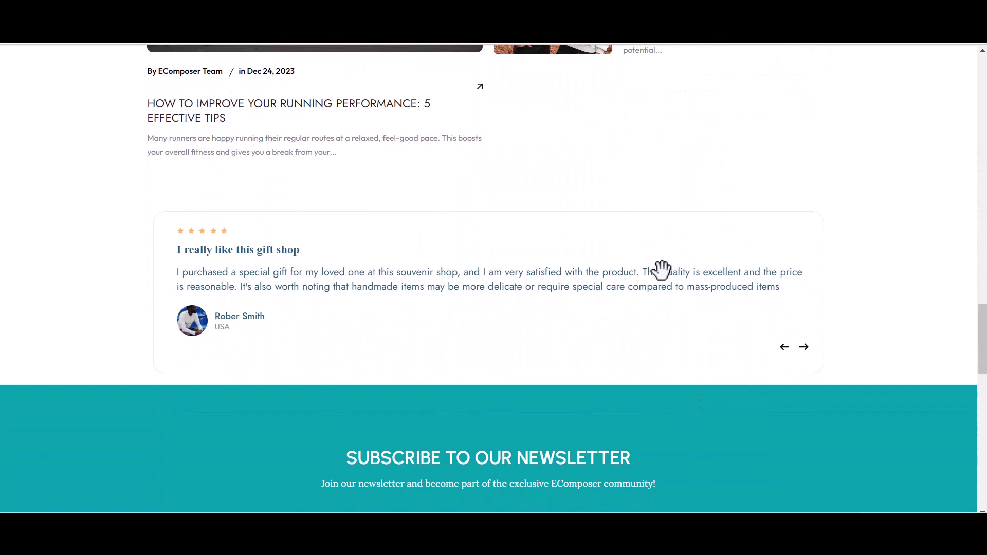
# Cycle the live testimonial slider through the second and third reviews, then back to the first.
pyautogui.click(803, 348)
pyautogui.click(805, 366)
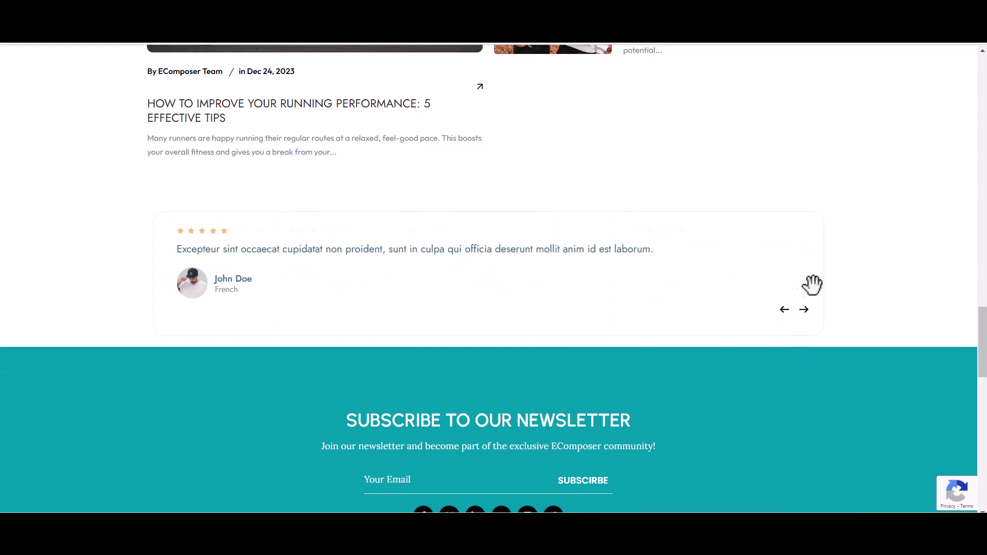
pyautogui.click(800, 316)
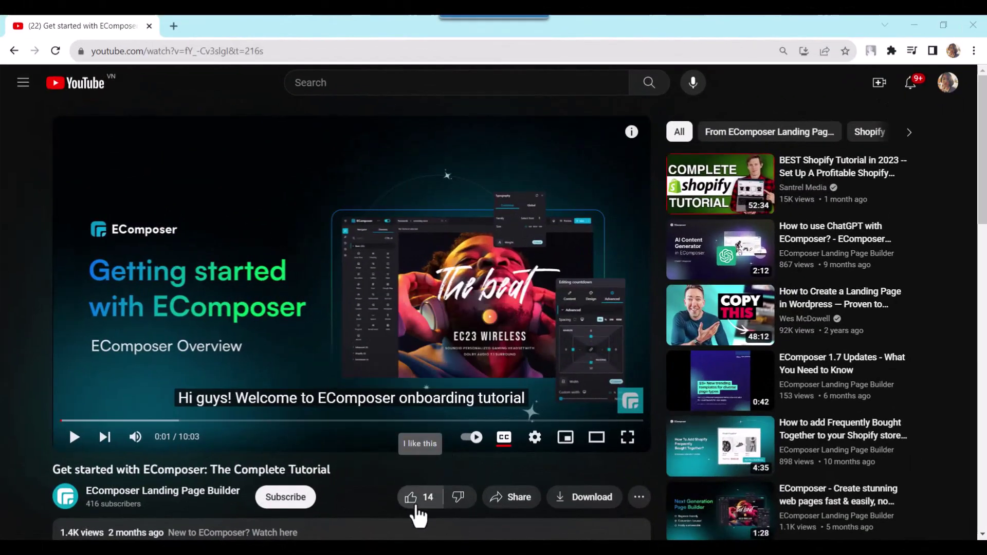
# Like the EComposer tutorial (now 15 likes), subscribe to its channel, and expand the chapter-listing description.
pyautogui.click(412, 508)
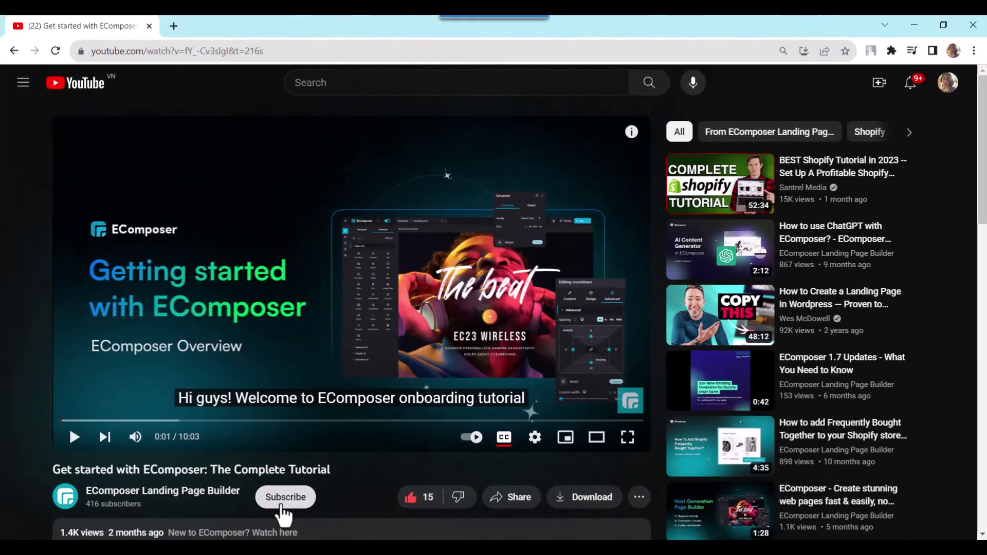
pyautogui.click(286, 505)
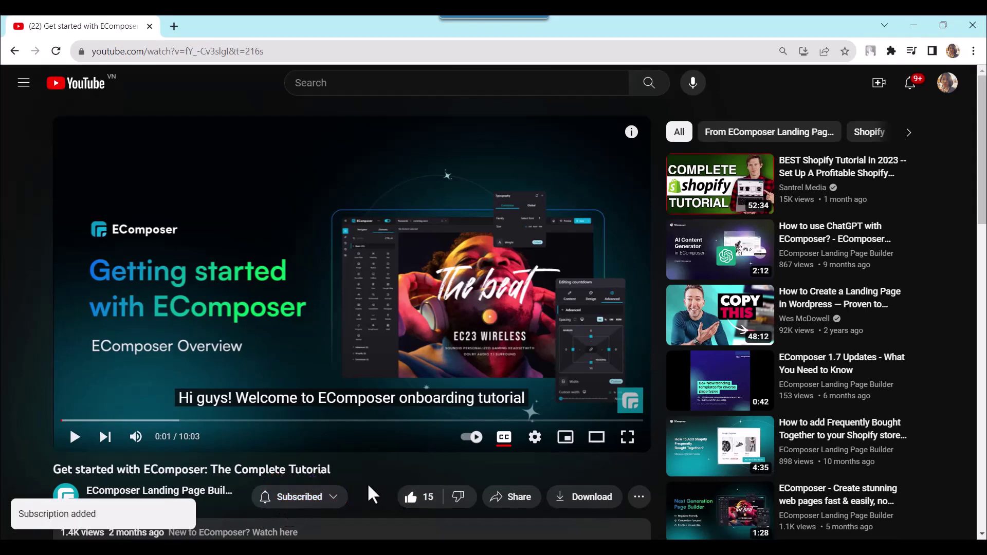
pyautogui.scroll(-5, 368, 489)
pyautogui.scroll(-1, 369, 486)
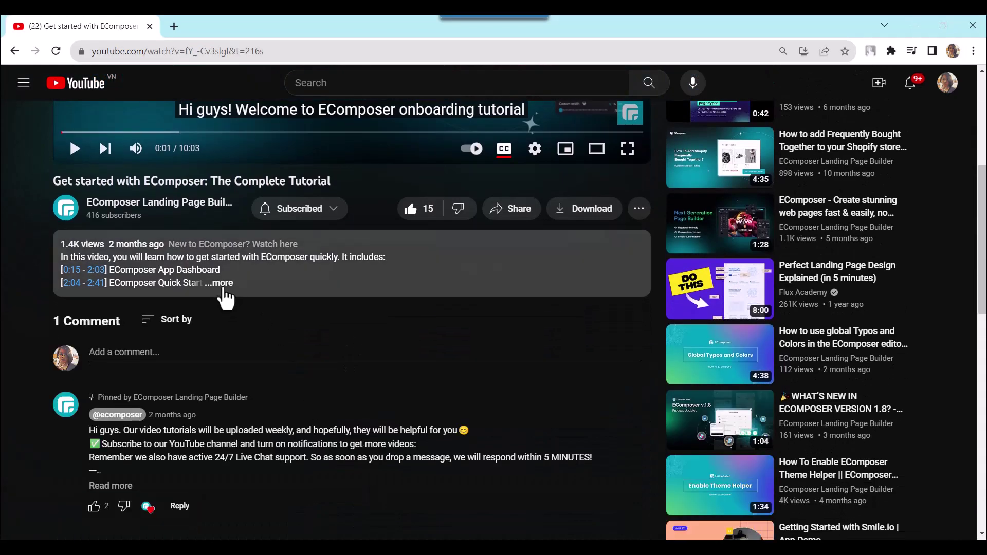
pyautogui.click(221, 283)
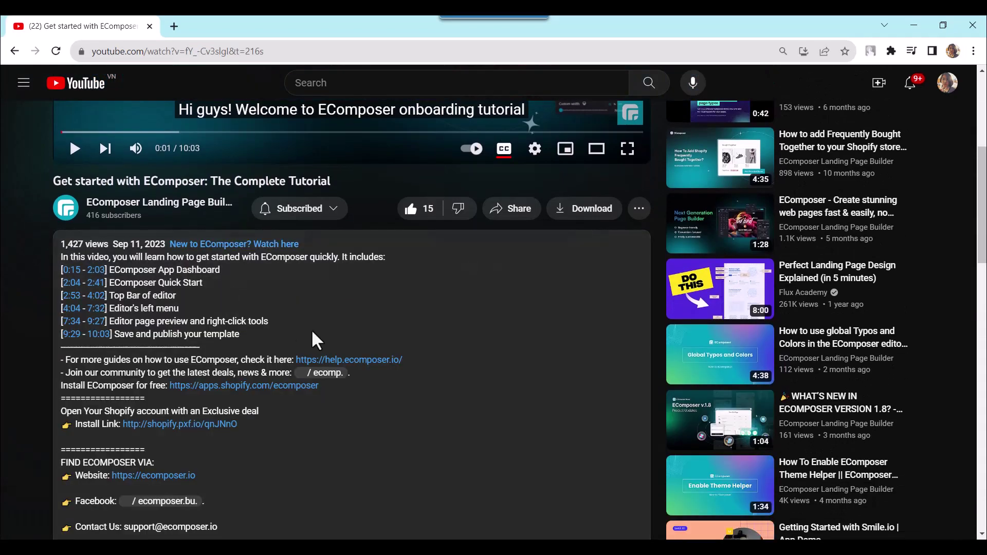
# Follow the description's install link to Shopify's free-trial signup page offering 3 months for $1/month.
pyautogui.click(216, 425)
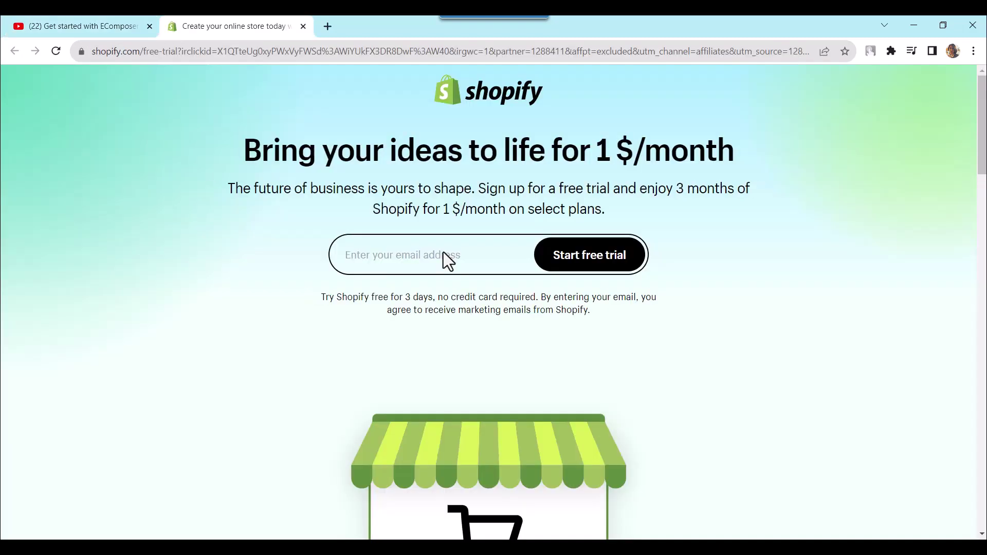